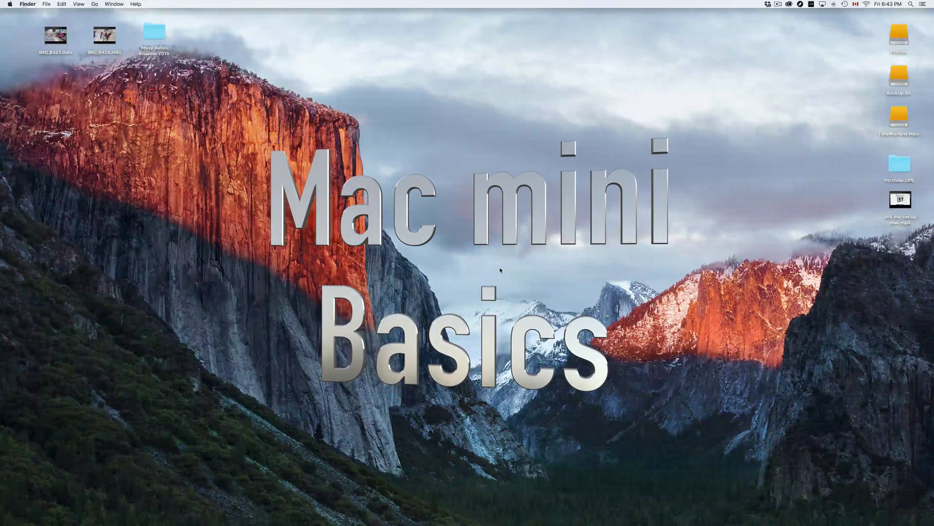
- Find System Preferences with a Spotlight search for "system", open it and reposition its window
mouse_move(475, 508)
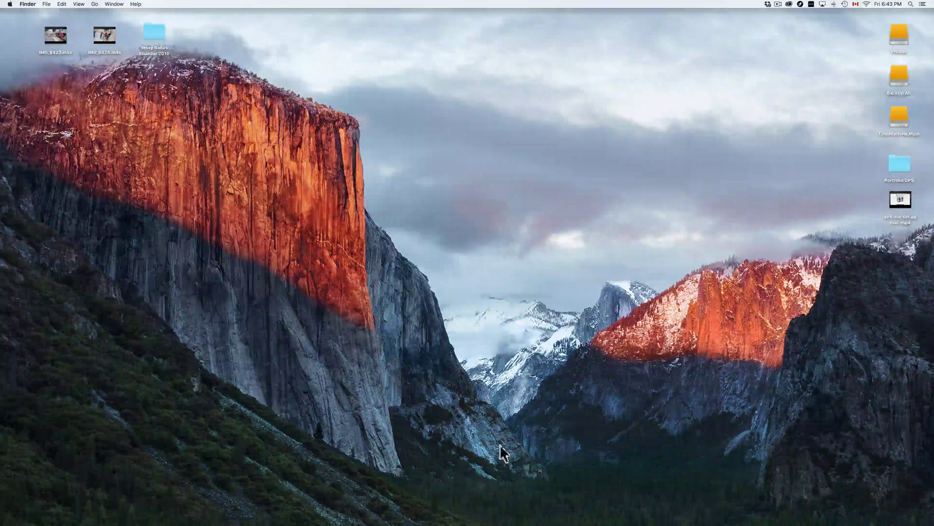
mouse_move(496, 523)
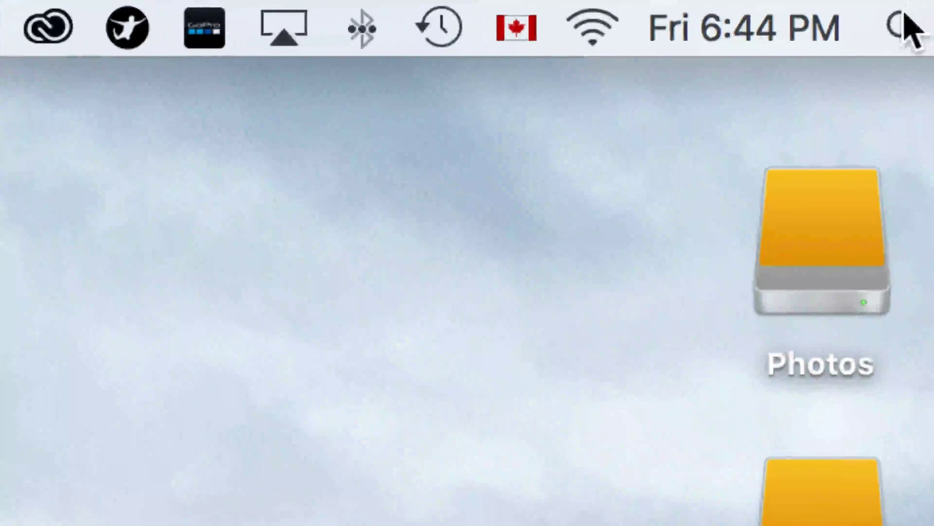
left_click(901, 22)
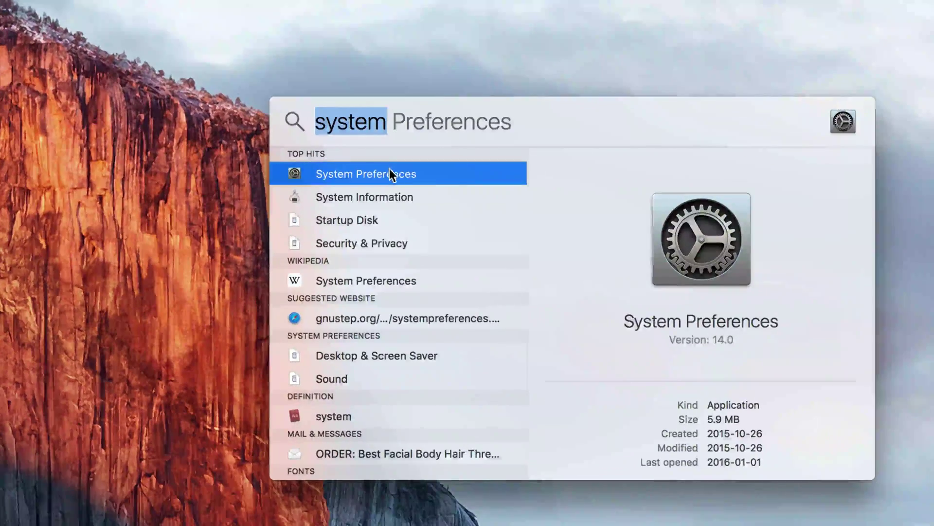
left_click(356, 175)
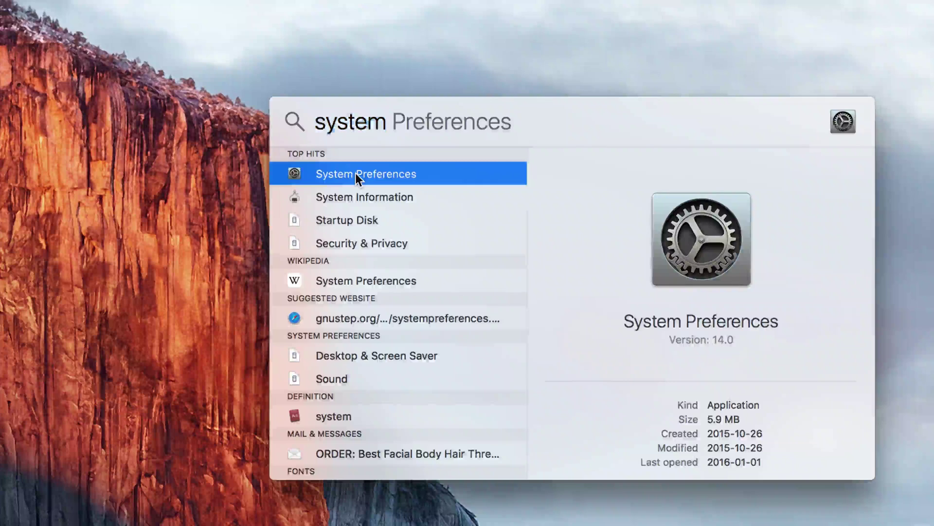
left_click(355, 173)
left_click_drag(588, 111, 515, 42)
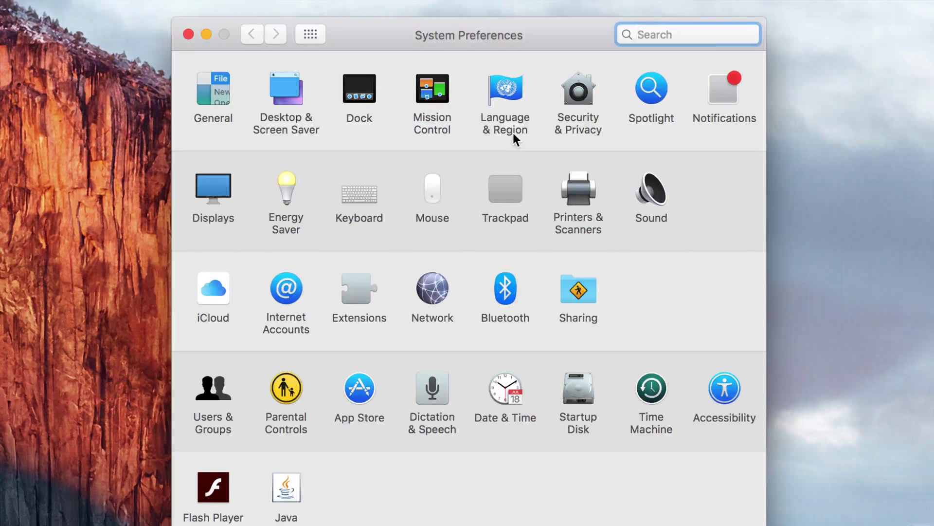
- In the Mouse settings, toggle Secondary click and leave it enabled with Click on right side
left_click(427, 189)
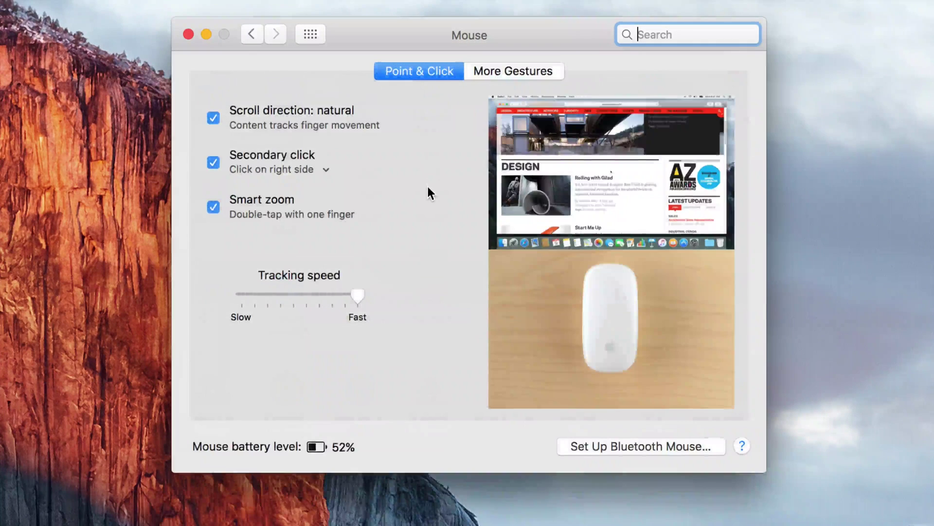
left_click(214, 162)
left_click(214, 162)
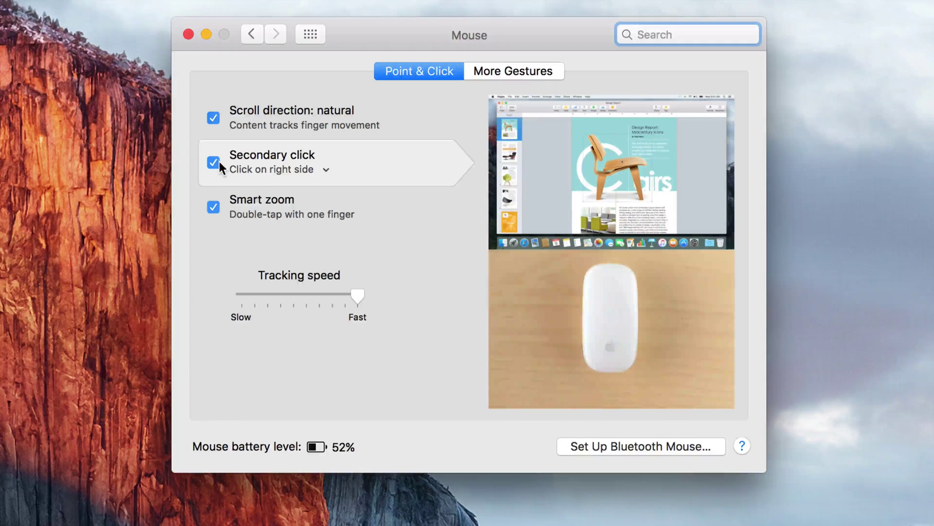
- Test the secondary click by bringing up the desktop's context menu at several spots and dismissing it
right_click(55, 107)
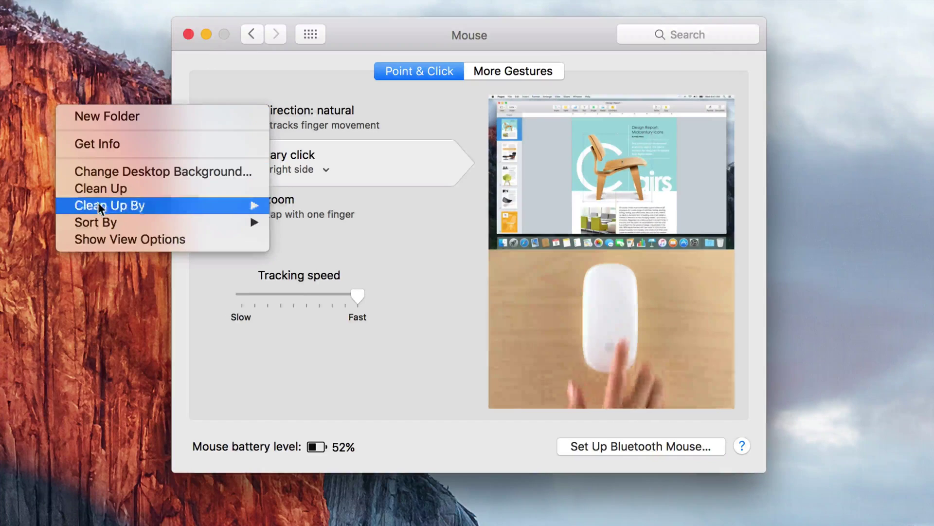
right_click(61, 310)
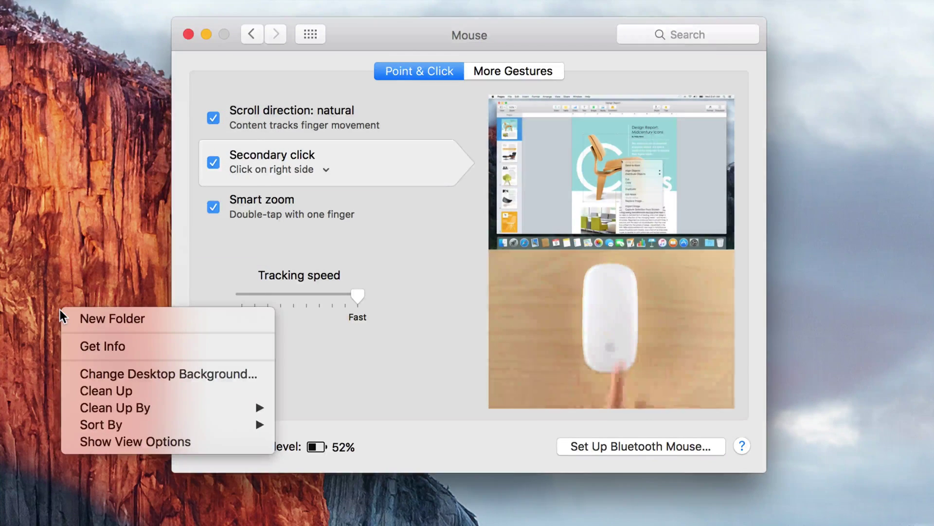
left_click(85, 224)
right_click(30, 168)
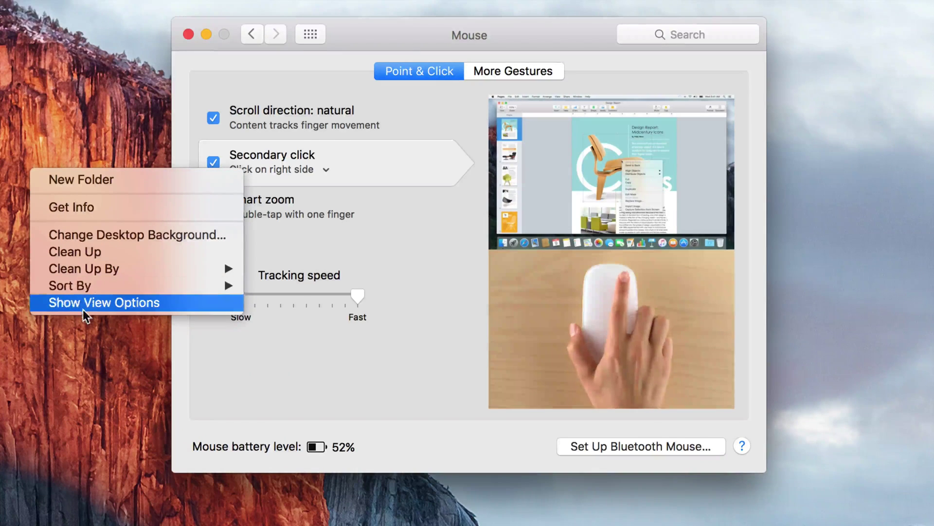
left_click(101, 342)
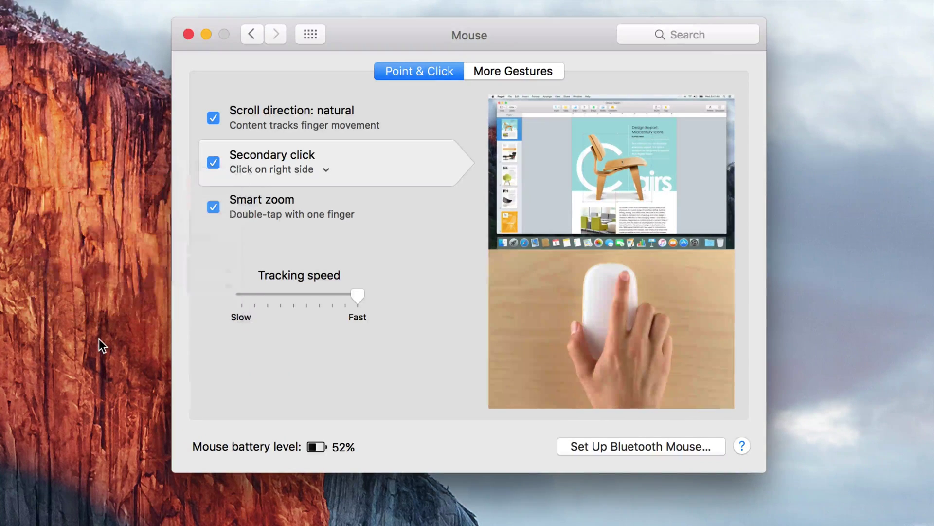
- Review the mouse's additional gestures: Swipe between pages, Swipe between full-screen apps and Mission Control
left_click(531, 71)
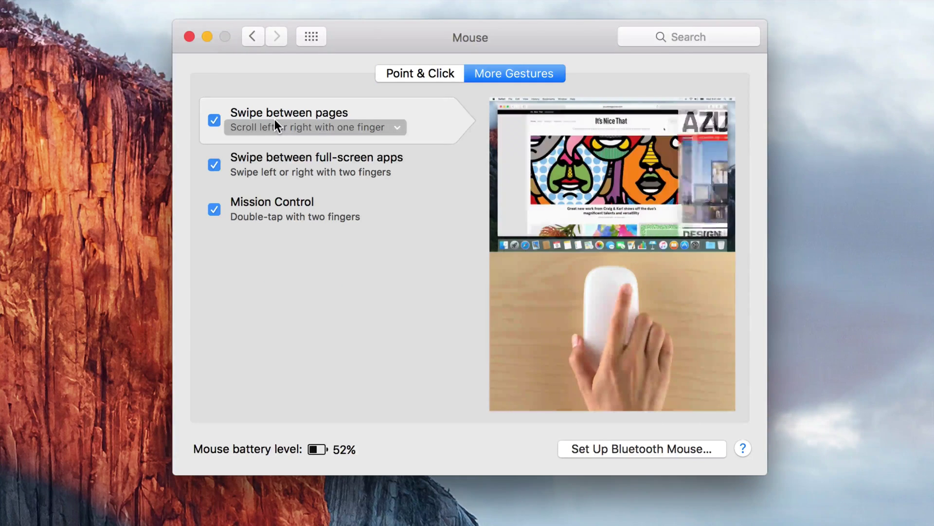
mouse_move(279, 153)
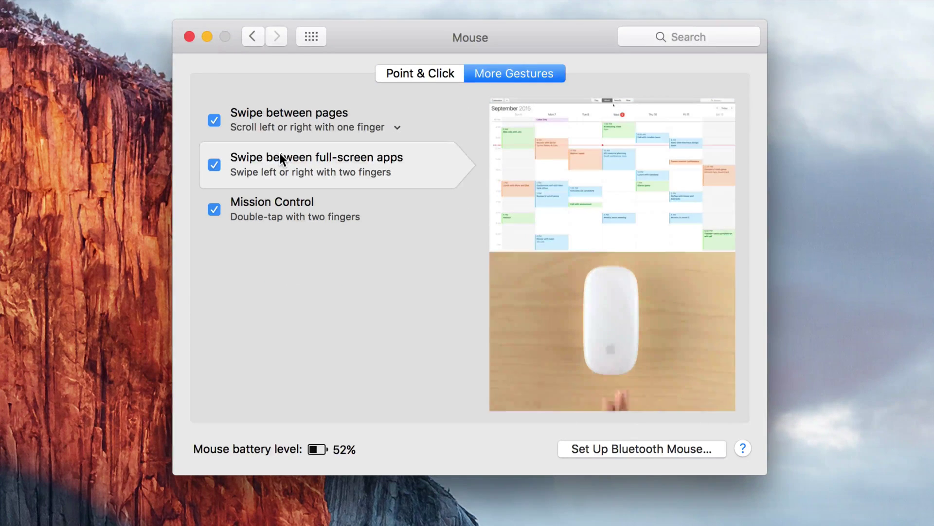
mouse_move(291, 213)
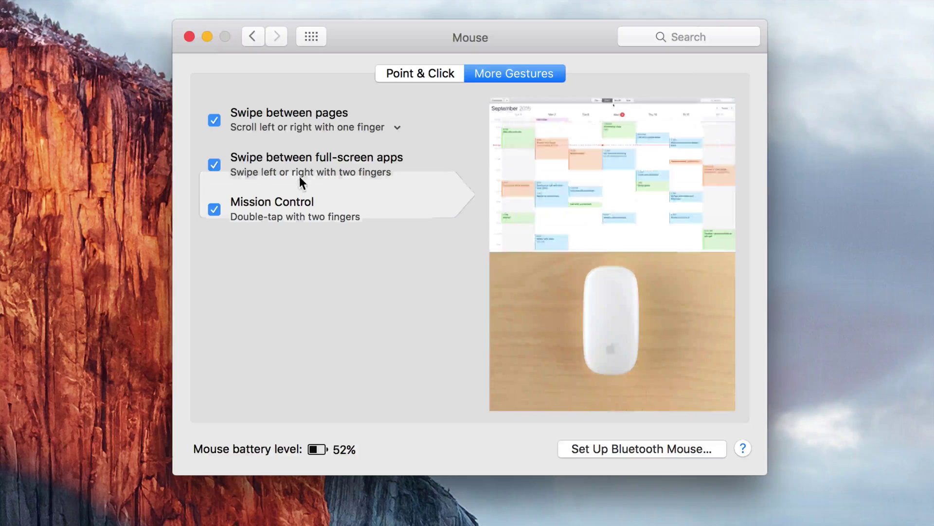
- Preview the mouse's scroll direction and Smart zoom options, and set the tracking speed to Fast
left_click(442, 73)
mouse_move(292, 122)
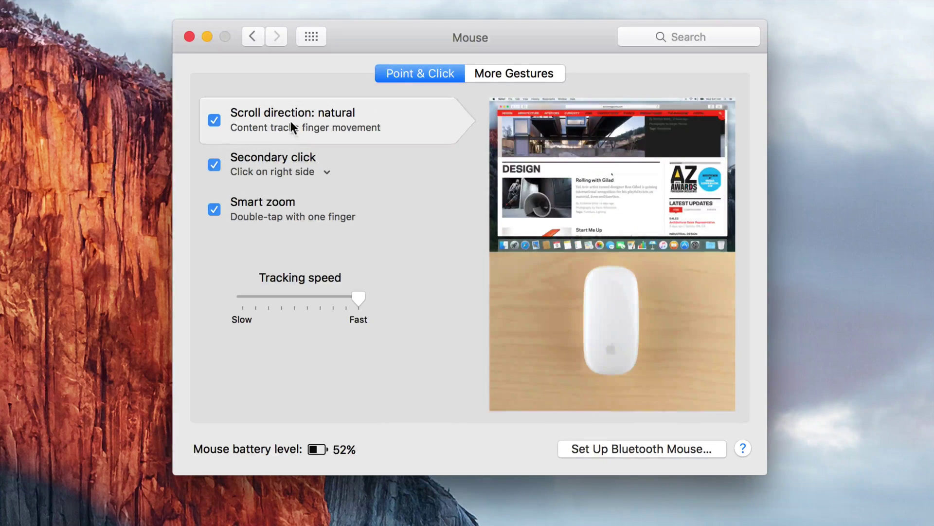
mouse_move(281, 215)
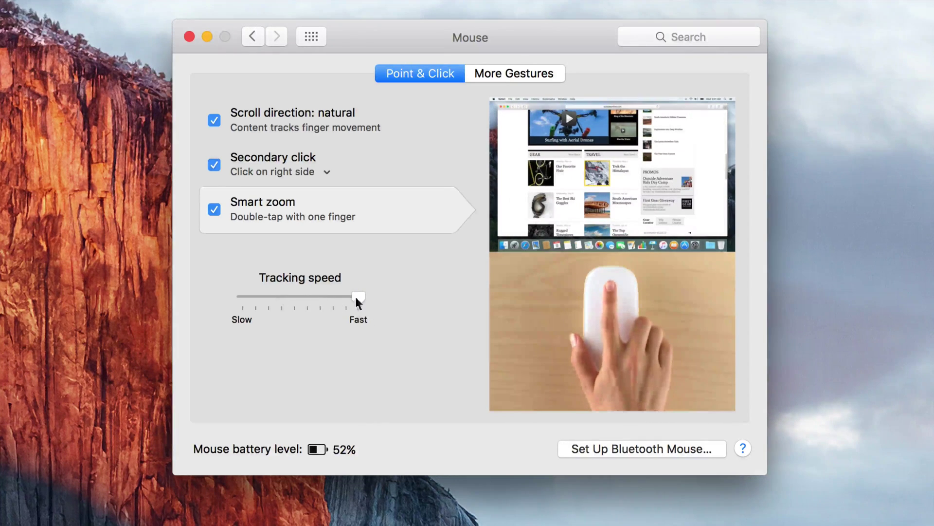
mouse_move(363, 296)
left_mouse_down()
mouse_move(258, 294)
mouse_move(361, 305)
left_mouse_up()
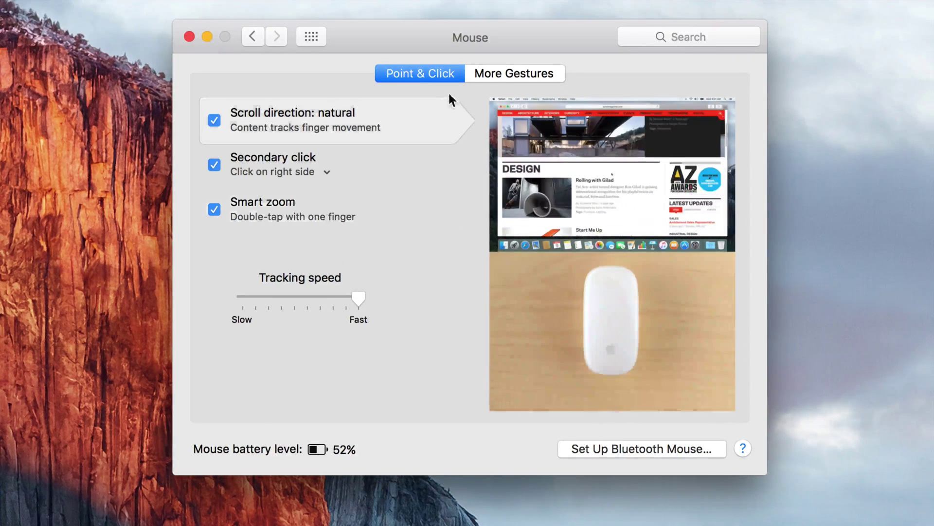
- Look at the Trackpad settings, return to the preferences overview and check the desktop's context menu again
left_click(313, 35)
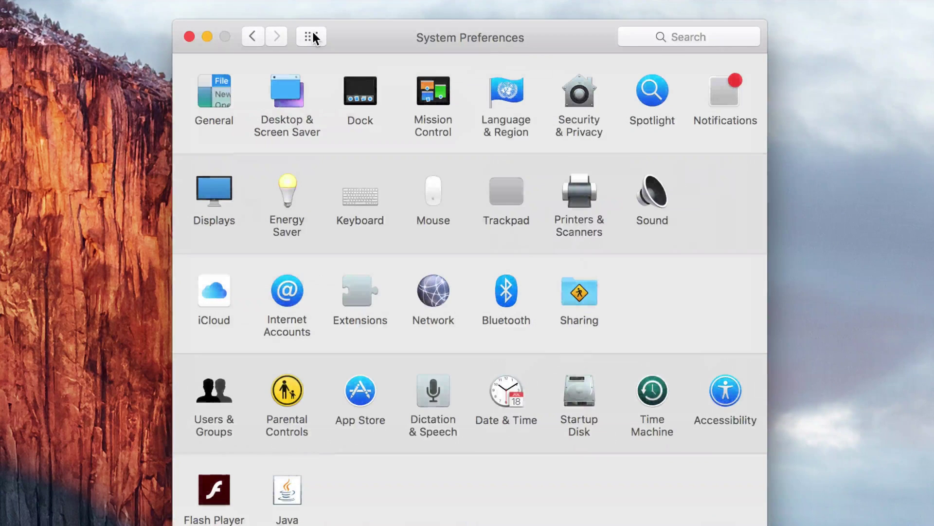
left_click(504, 187)
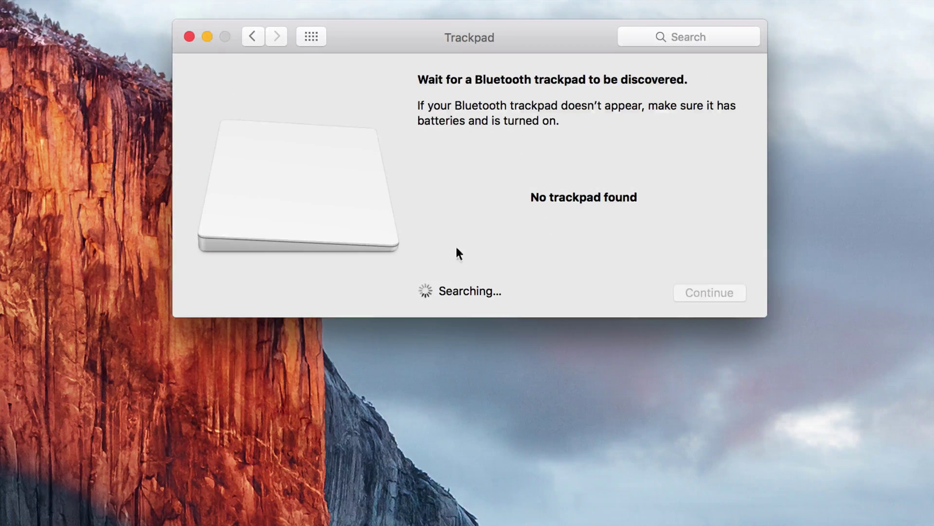
left_click(250, 38)
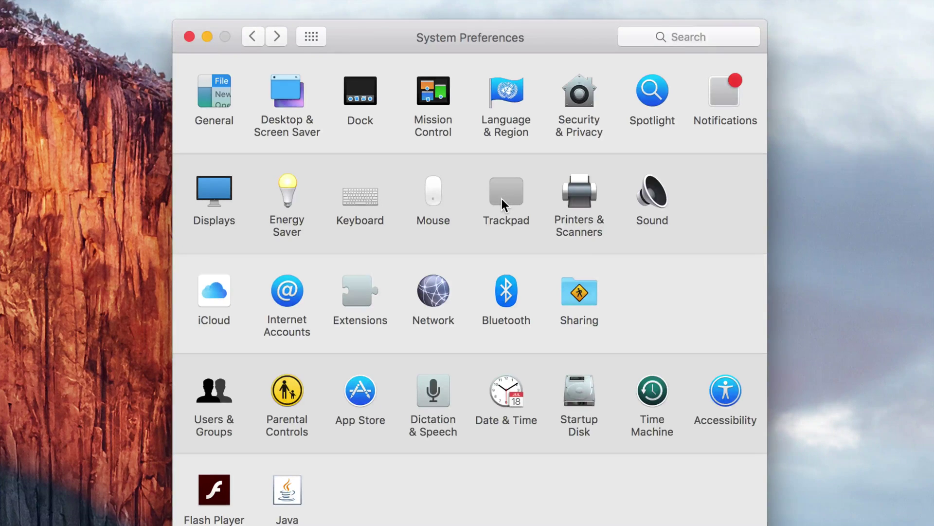
right_click(104, 168)
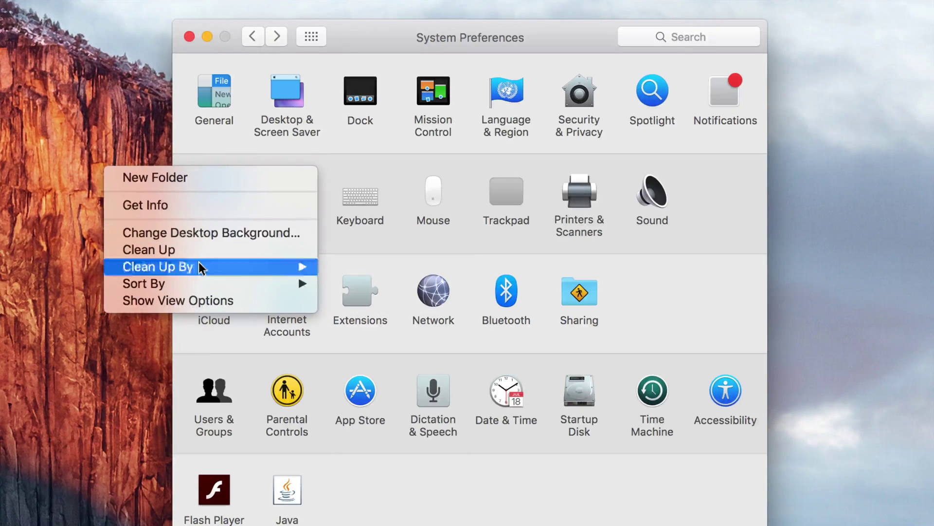
left_click(109, 403)
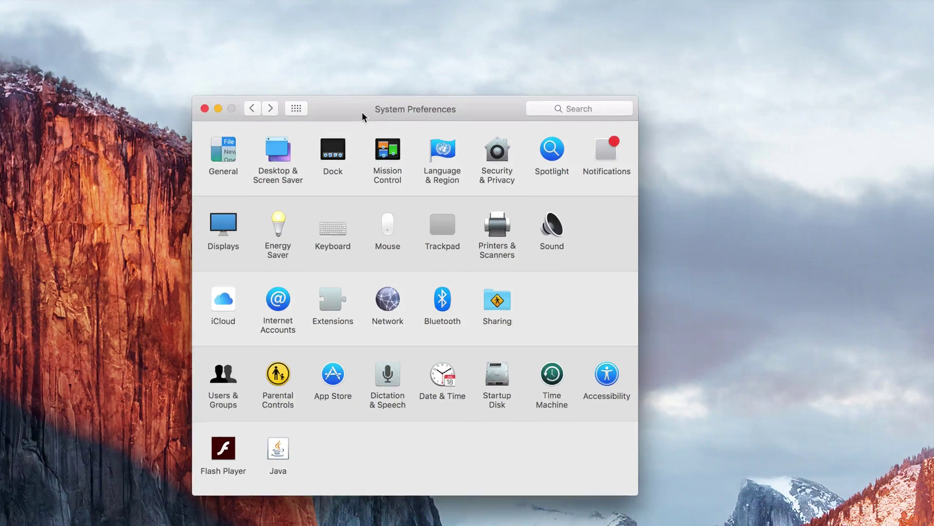
left_click_drag(361, 112, 376, 88)
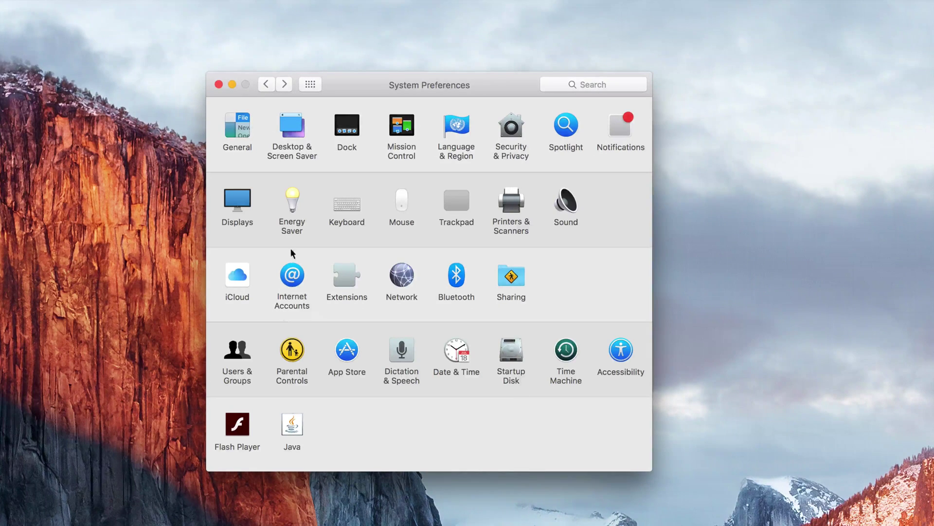
left_click(289, 128)
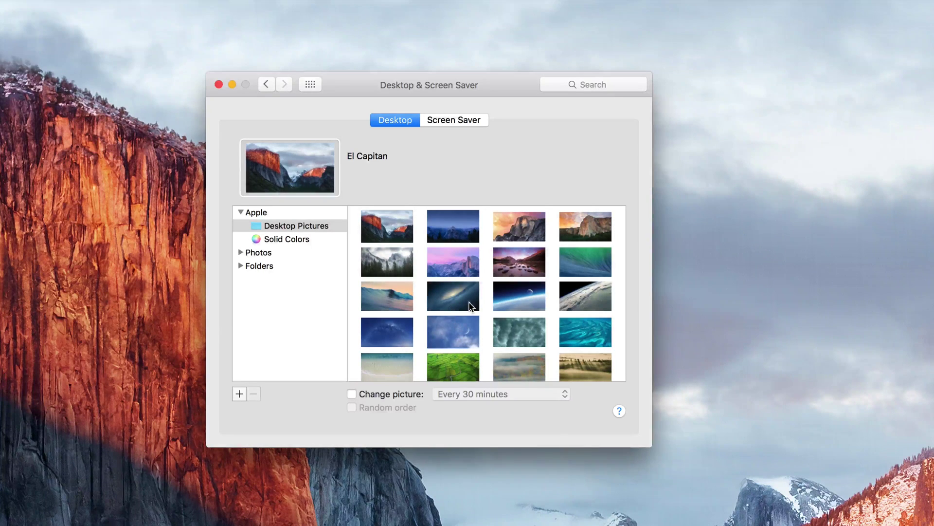
scroll(468, 306, "down", 10)
scroll(469, 301, "up", 15)
- Try several desktop pictures, including Galaxy and Yosemite 4, and switch back to El Capitan
left_click(451, 288)
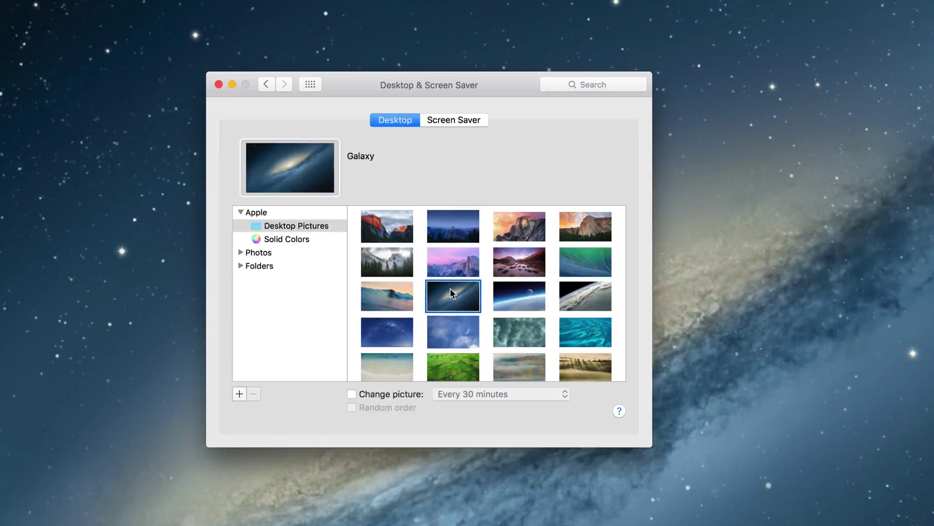
left_click(584, 304)
left_click(518, 265)
left_click(461, 265)
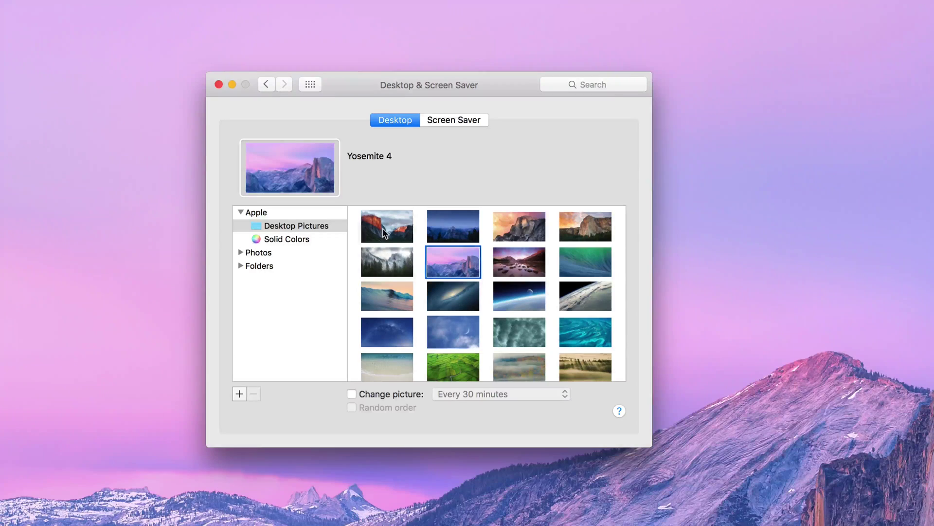
left_click(375, 239)
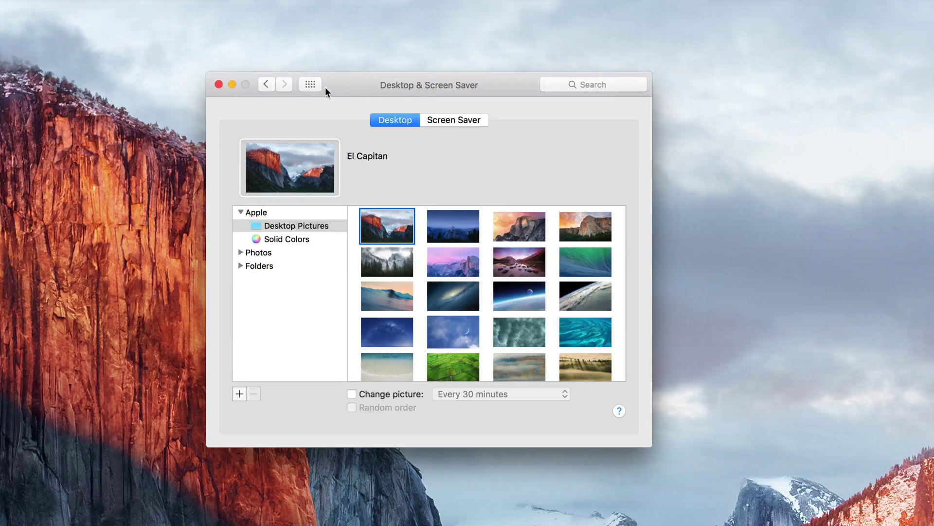
- Review the available start delays for the screen saver without choosing a different one
left_click(442, 125)
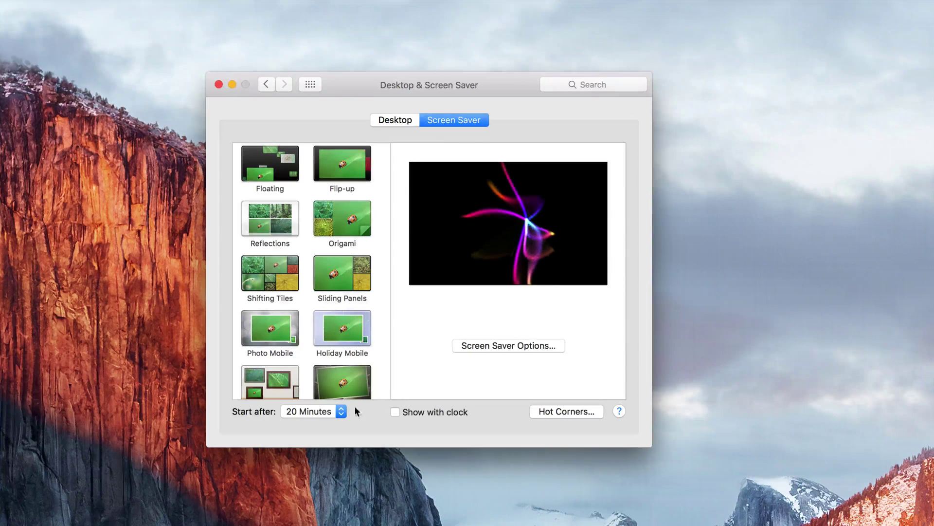
left_click(341, 412)
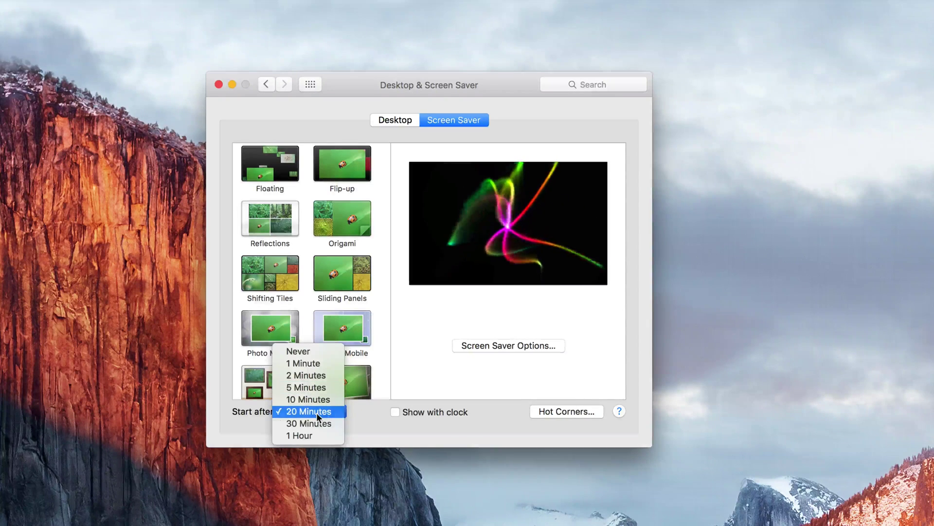
left_click(395, 431)
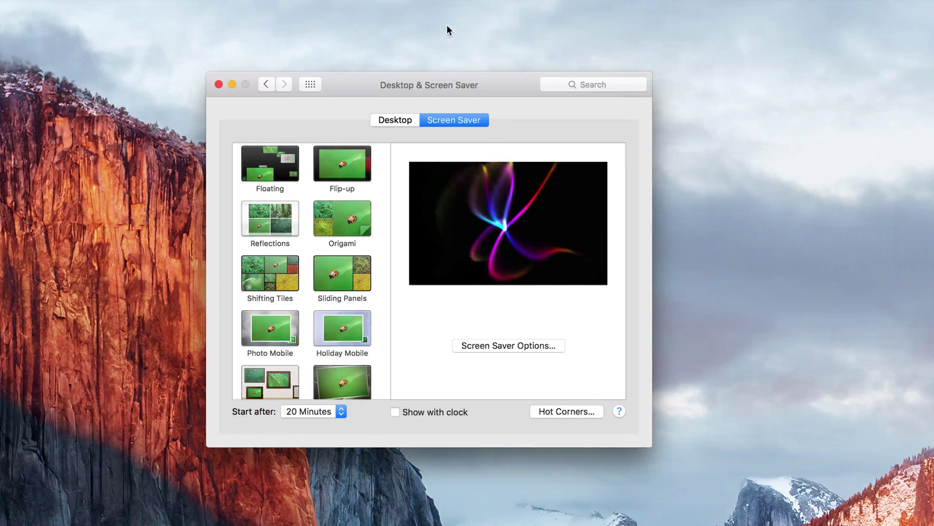
- Open the hot corners from the Mission Control settings and assign Desktop to the screen's top-left corner
left_click(311, 84)
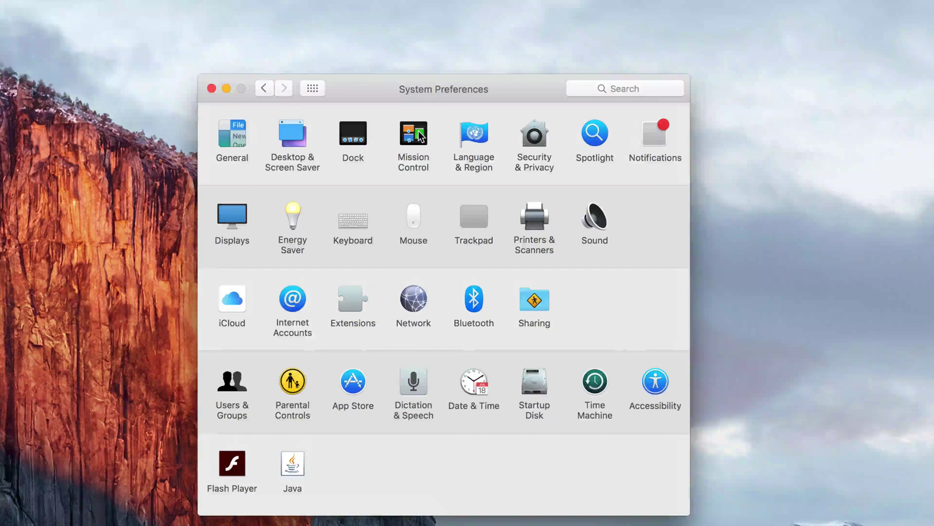
left_click(419, 130)
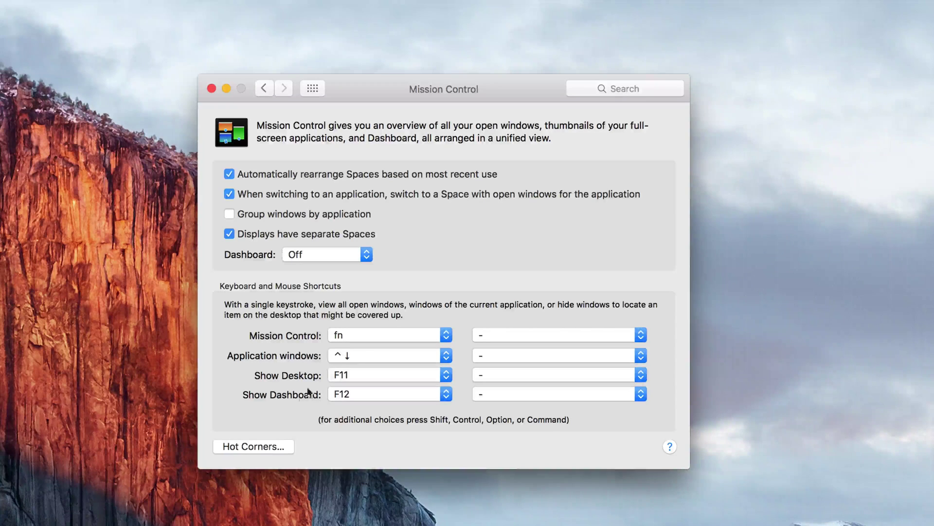
left_click(265, 444)
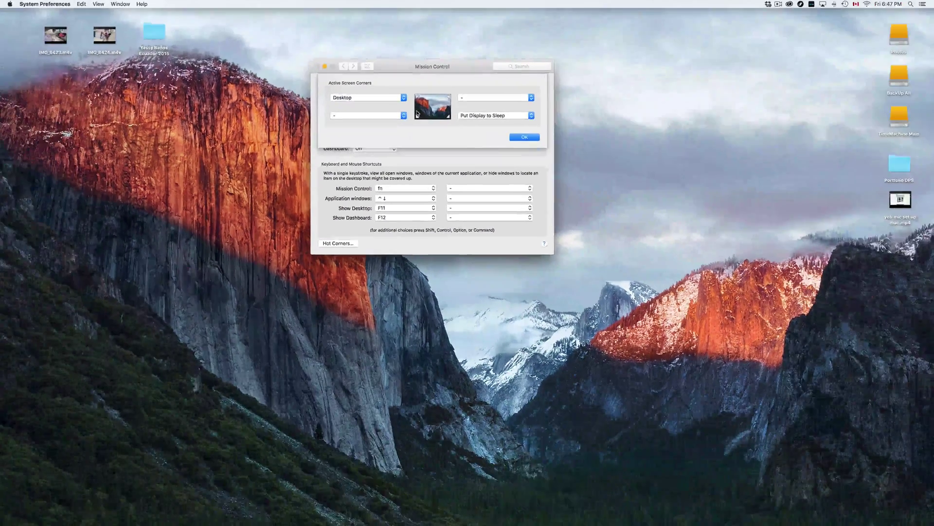
left_click(401, 98)
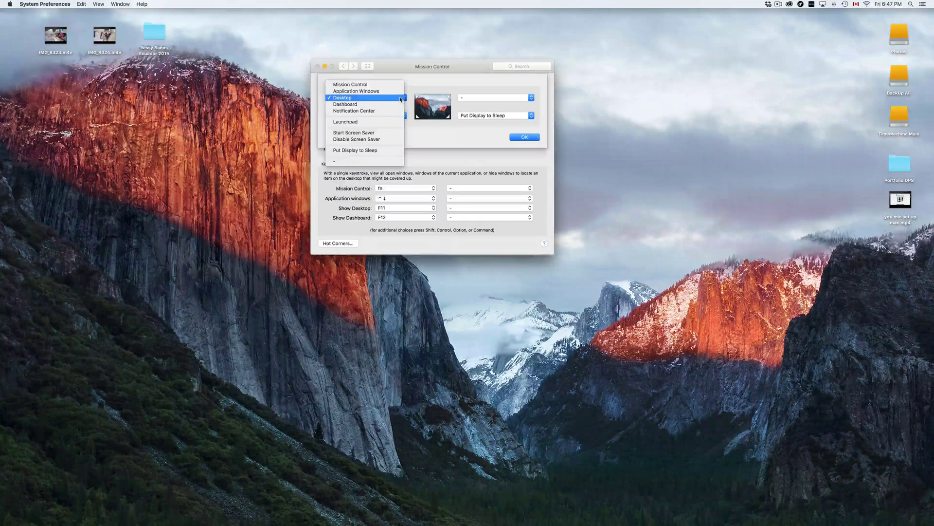
left_click(346, 99)
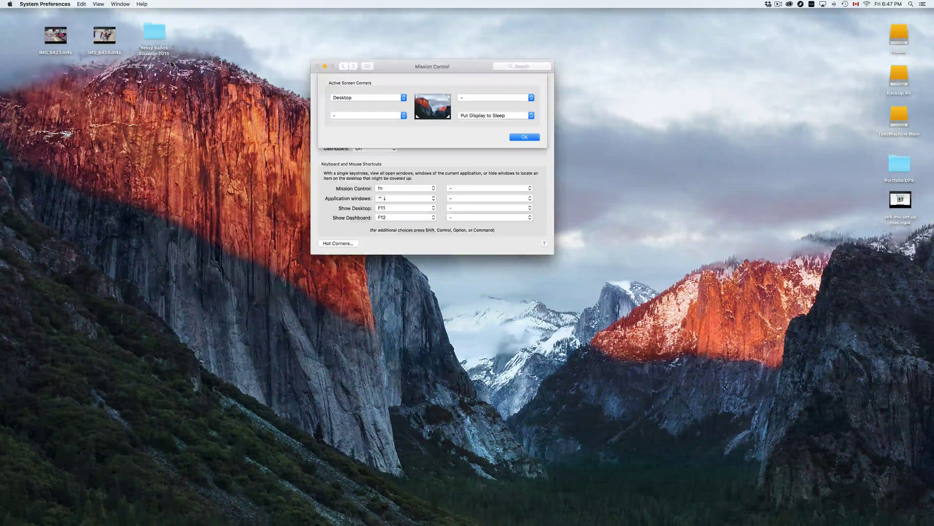
- Review the actions available for the screen's bottom-right hot corner, keeping Put Display to Sleep
mouse_move(0, 1)
left_click(480, 116)
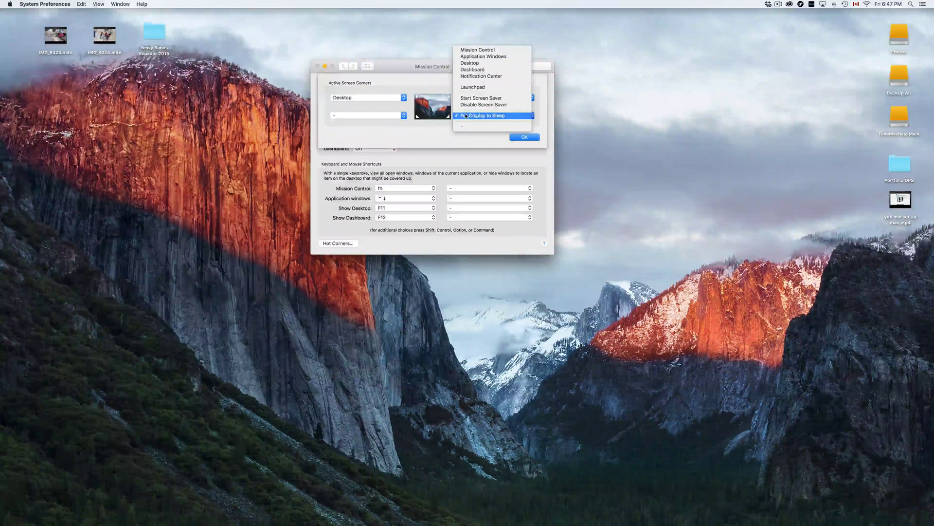
left_click(488, 140)
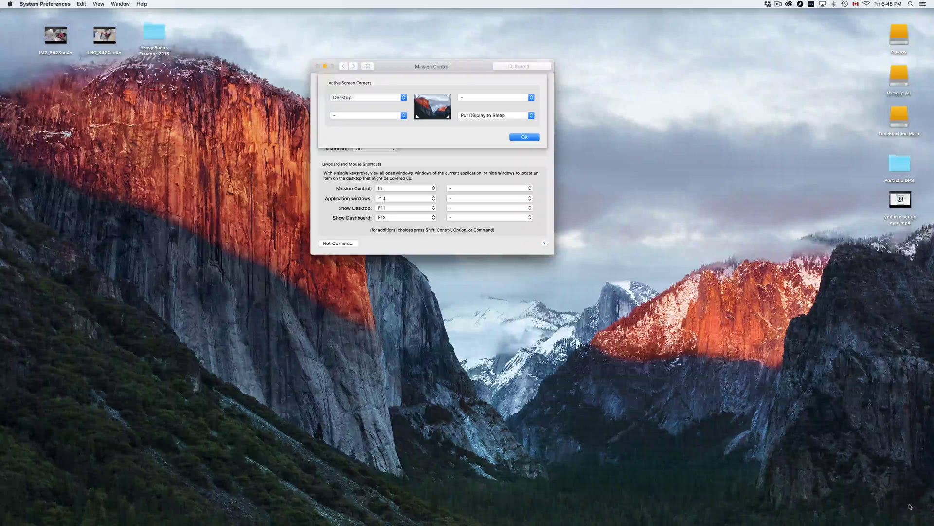
- Try Dashboard and Start Screen Saver as the action of the screen's bottom-left hot corner
left_click(387, 115)
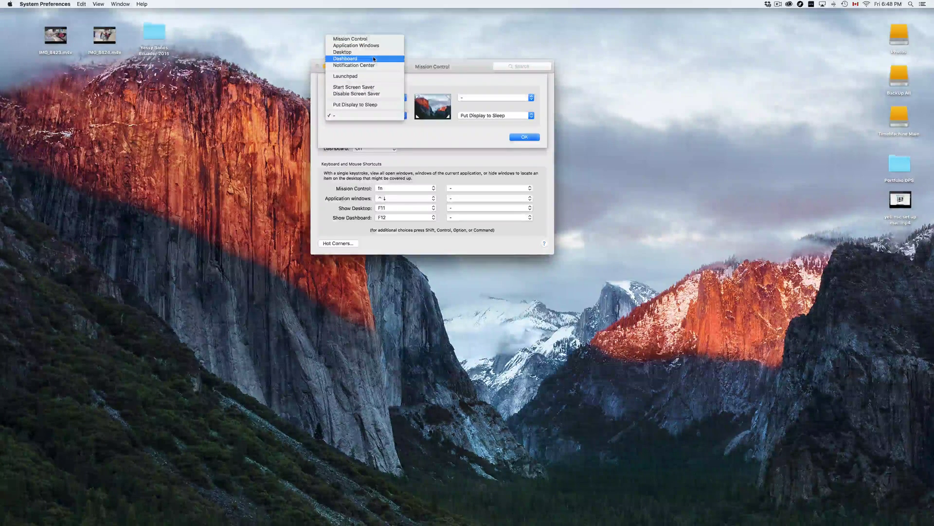
left_click(343, 59)
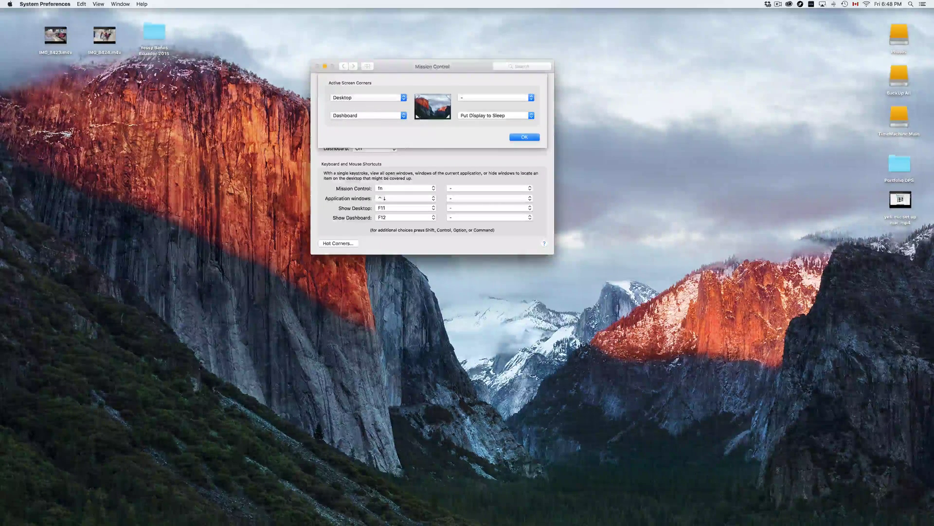
mouse_move(542, 523)
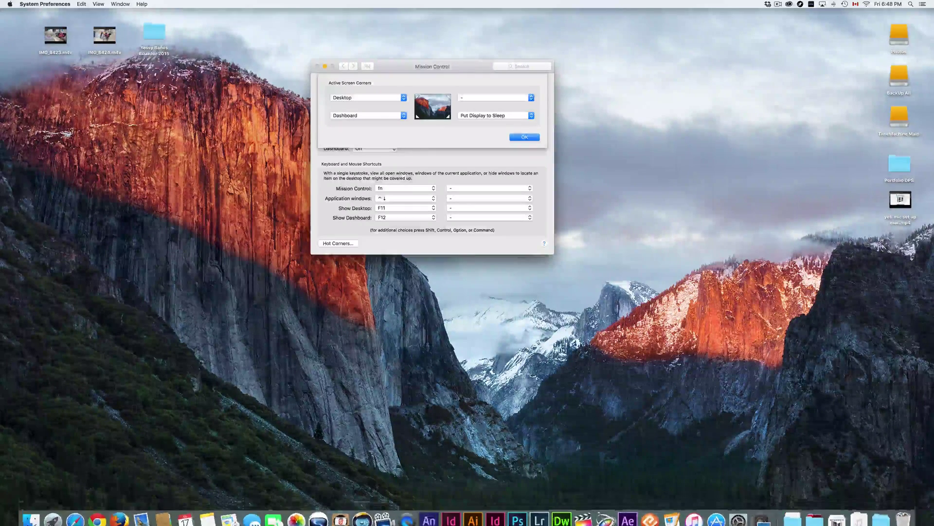
left_click(360, 119)
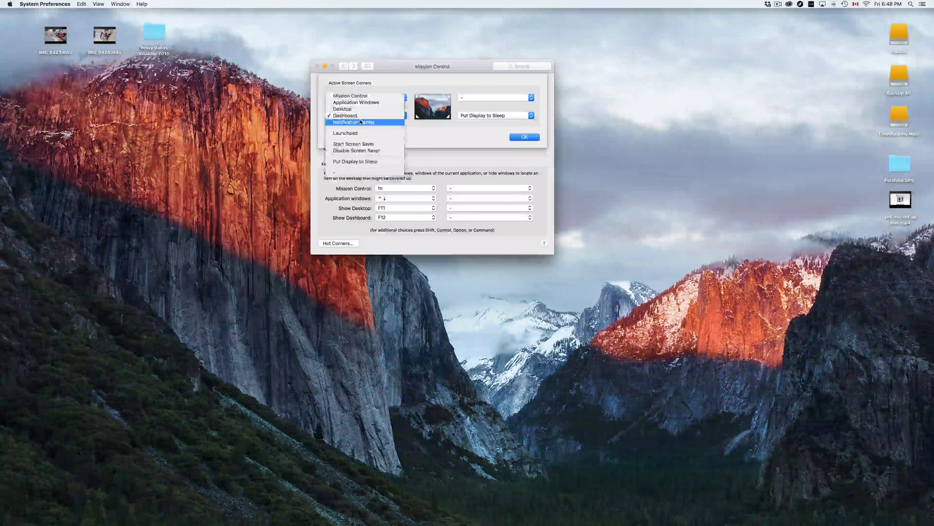
left_click(363, 145)
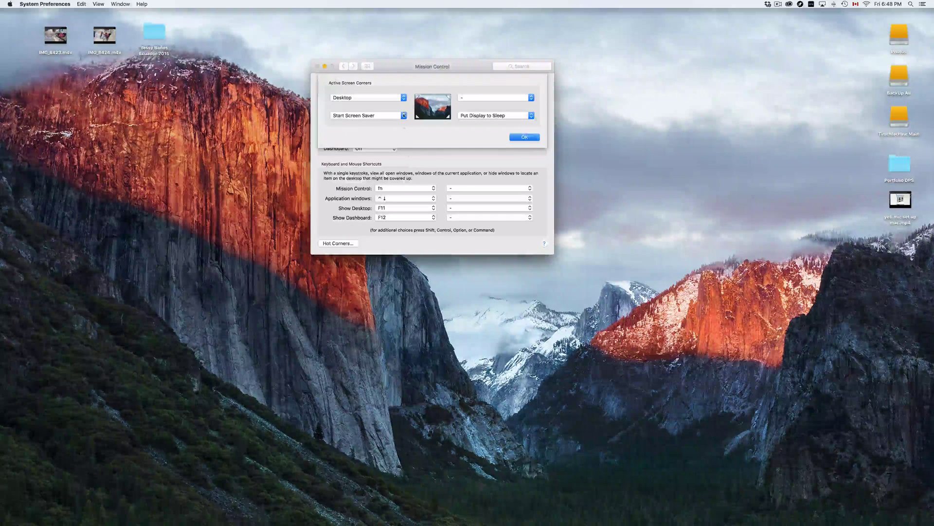
- Clear the action of the screen's bottom-left hot corner and confirm the hot corner settings
left_click(404, 115)
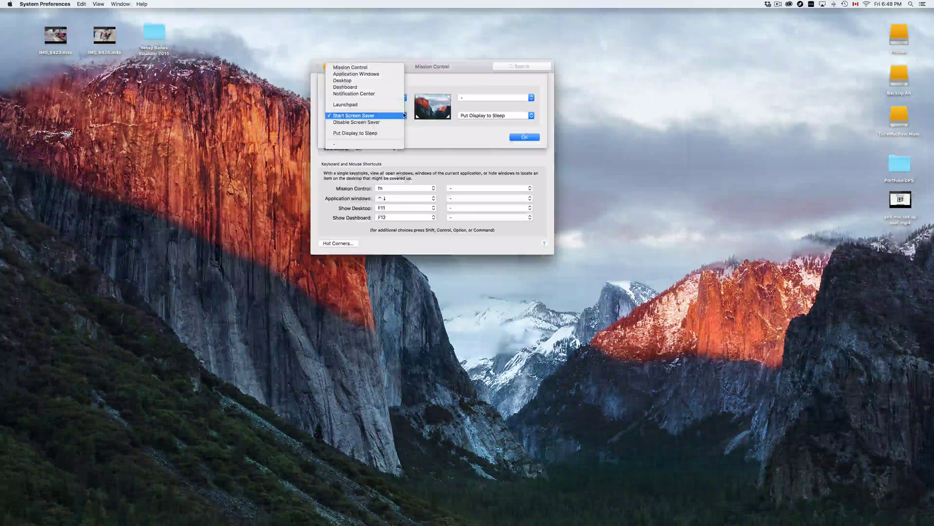
left_click(341, 145)
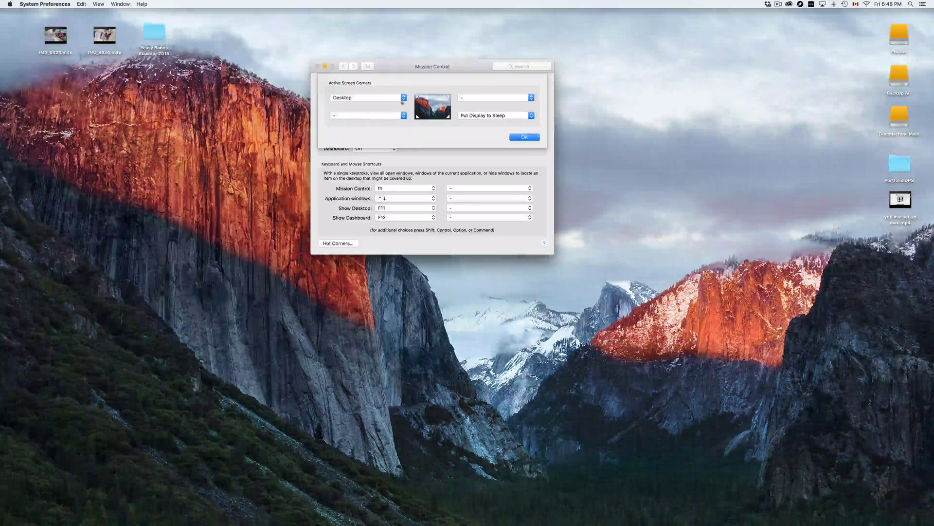
left_click(524, 137)
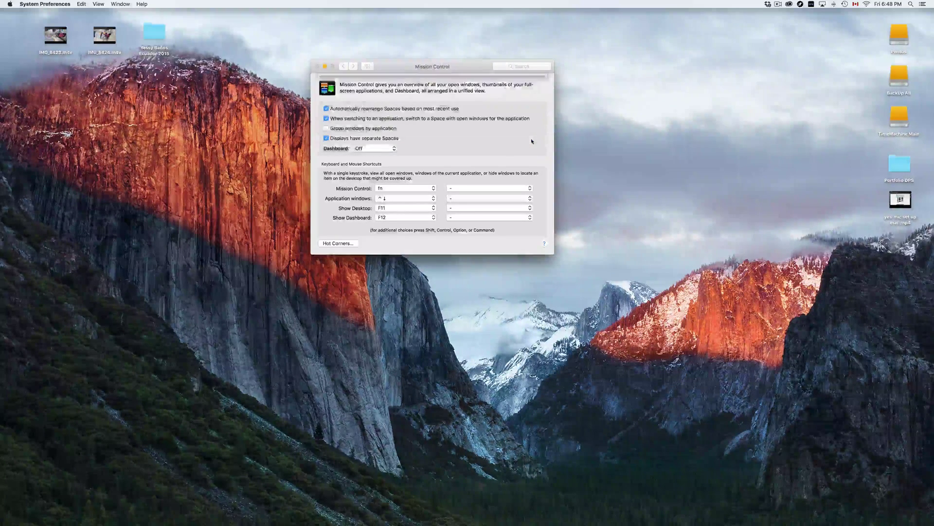
- Review the keys offered for the Mission Control shortcut and test the assigned shortcut by showing and hiding the window overview
left_click(414, 189)
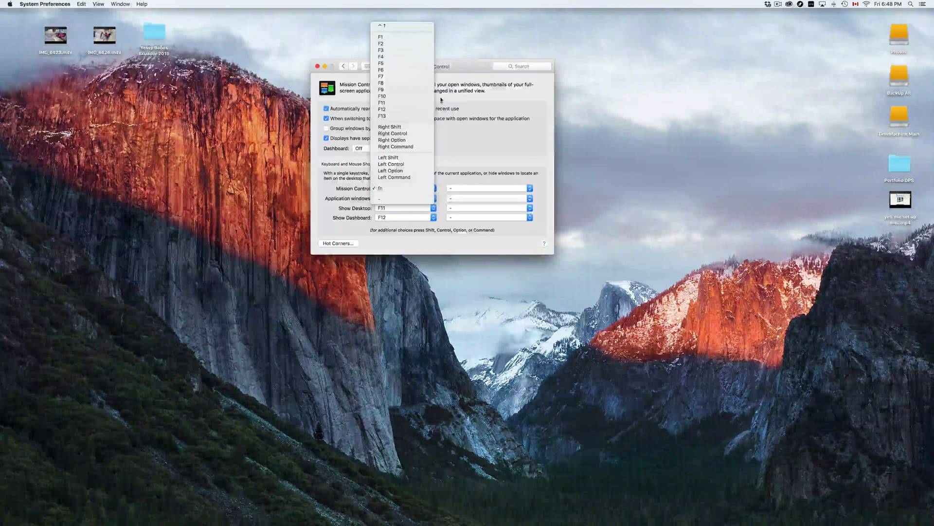
left_click(477, 156)
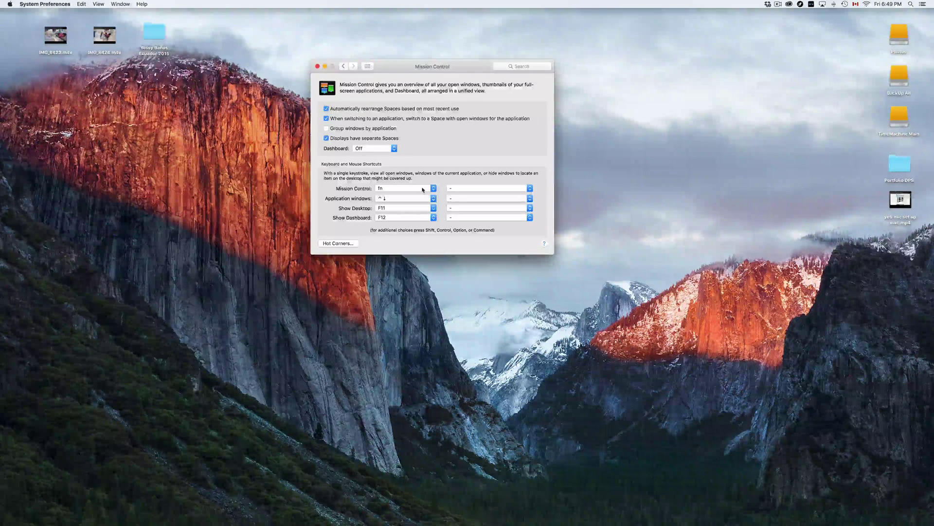
key("fn")
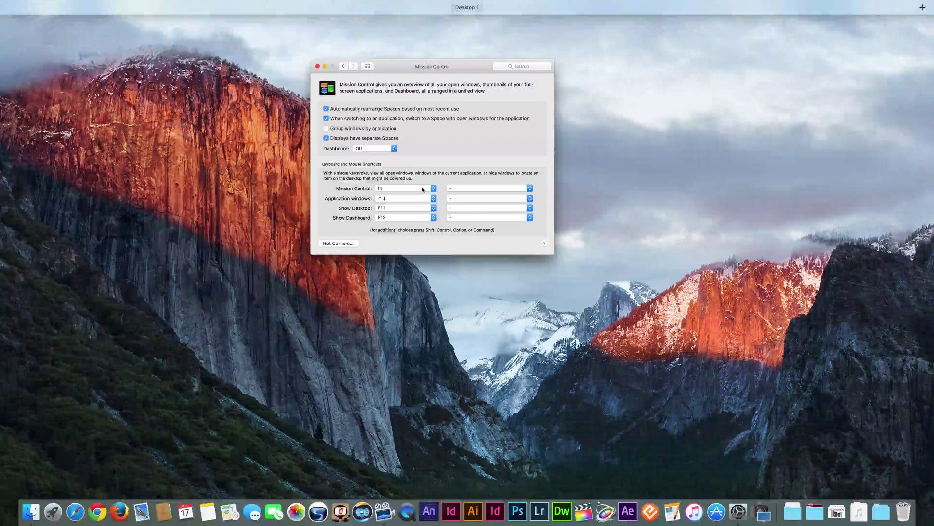
key("fn")
key("fn")
key("fn")
key("fn")
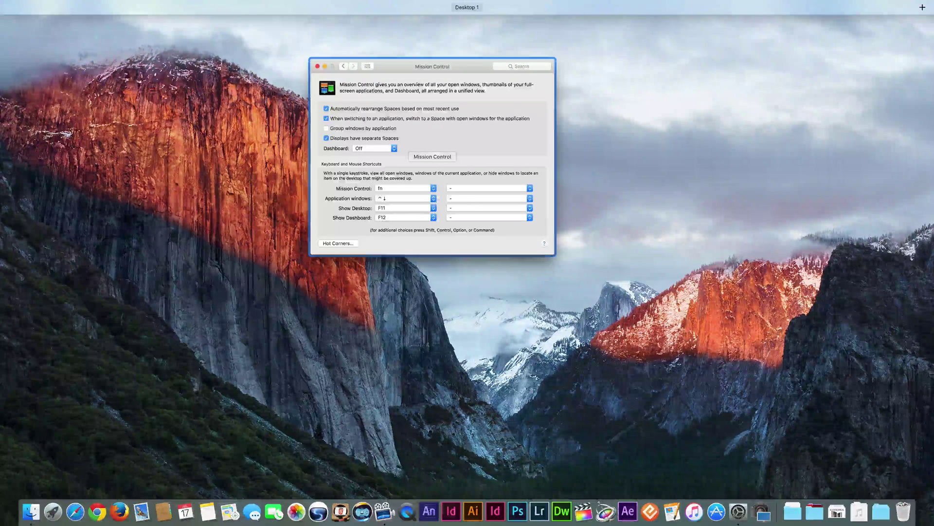
left_click(491, 166)
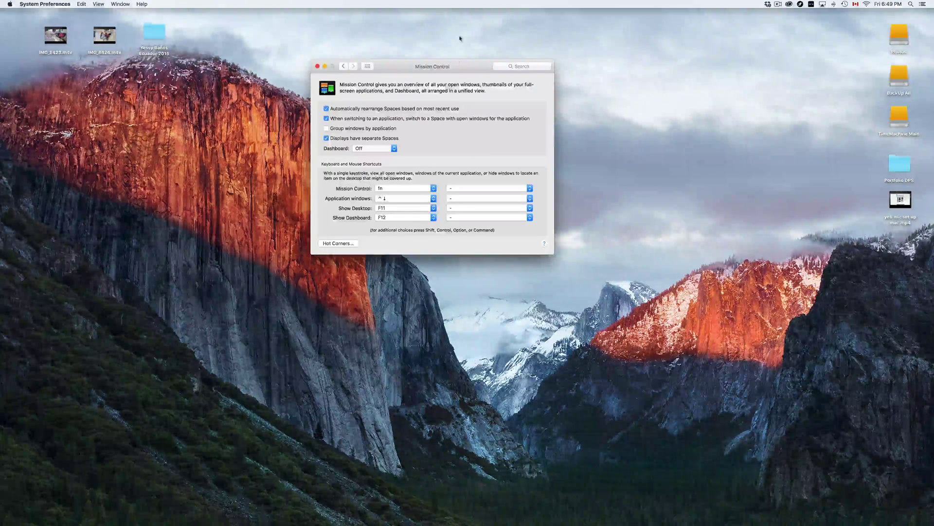
- Reposition the preferences window slightly lower on the desktop and open the Dock settings
left_click_drag(448, 67, 457, 92)
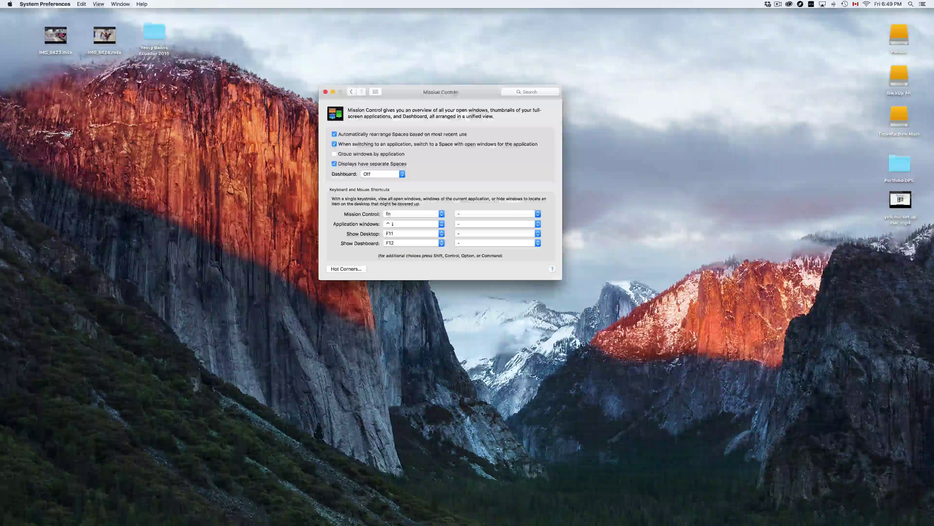
left_click(375, 91)
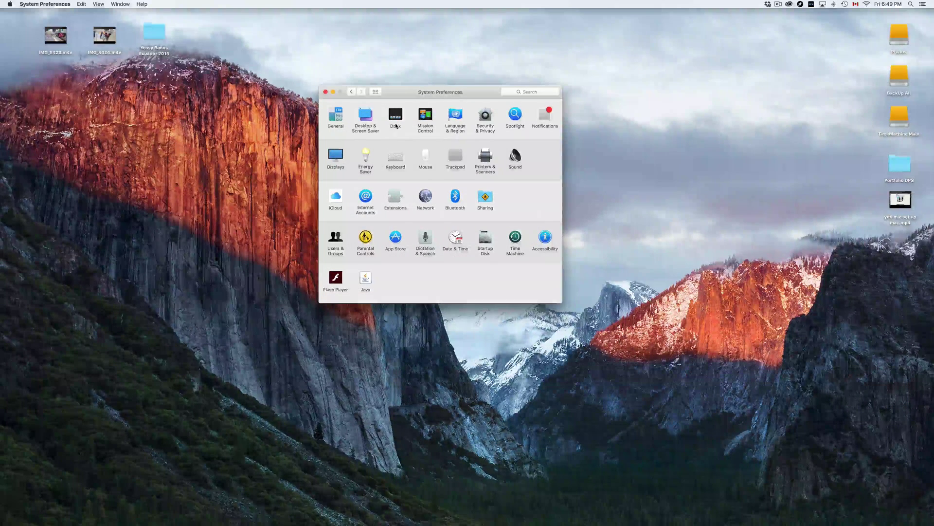
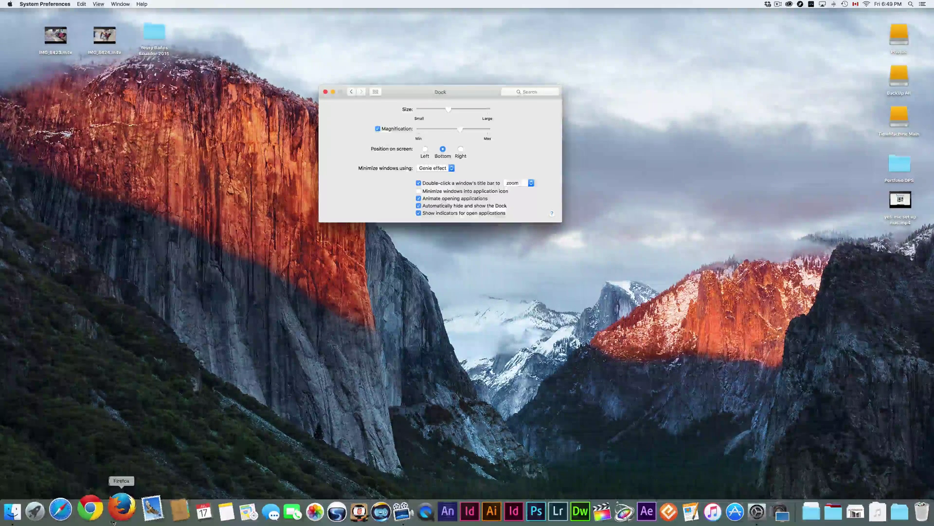
- Switch to Safari, shift its window slightly sideways and reveal the automatically hidden Dock over it
left_click(81, 518)
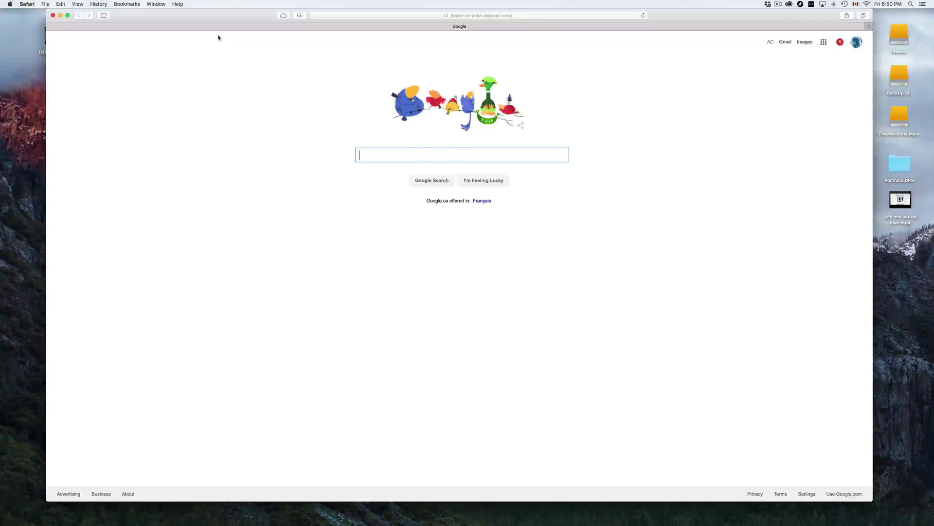
left_click_drag(229, 19, 217, 19)
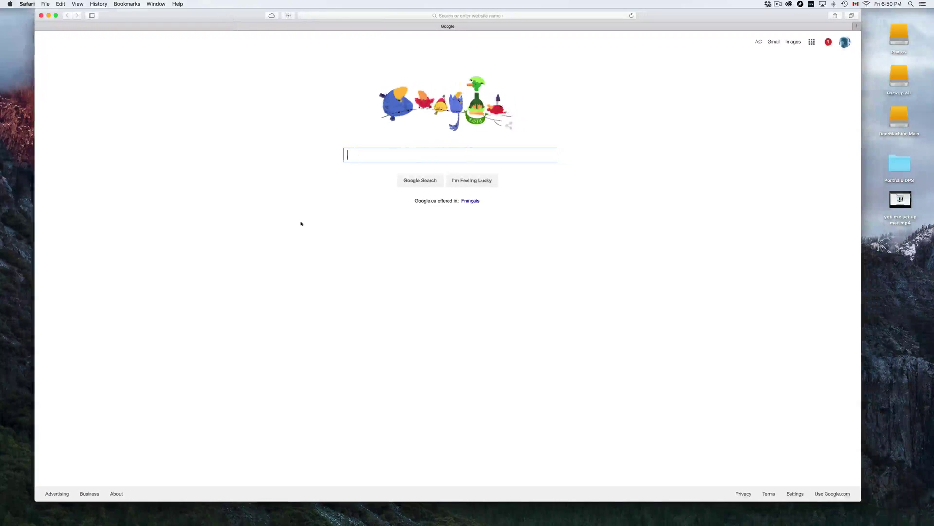
mouse_move(313, 521)
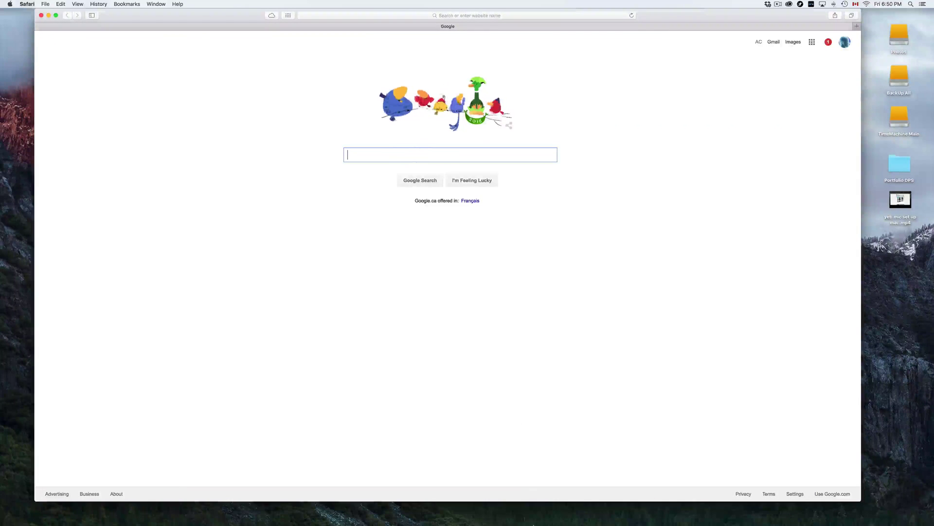
mouse_move(530, 522)
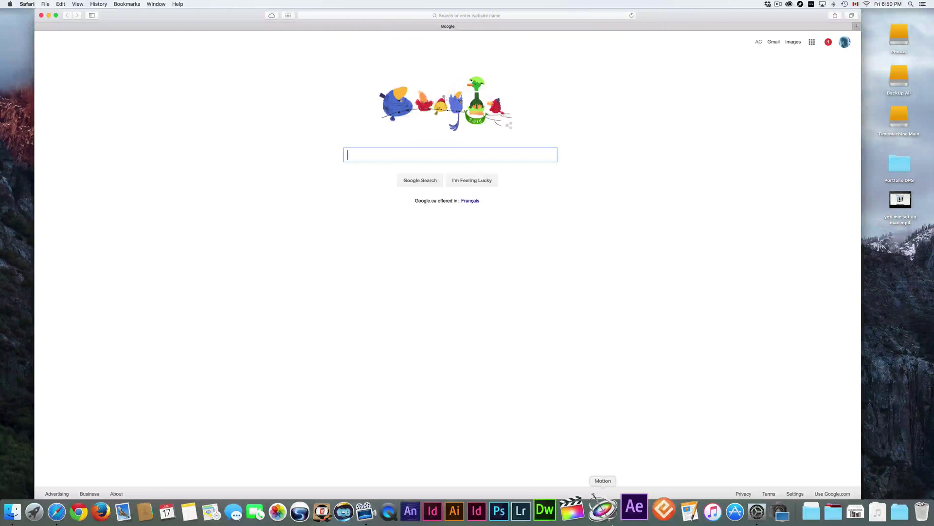
left_click(271, 311)
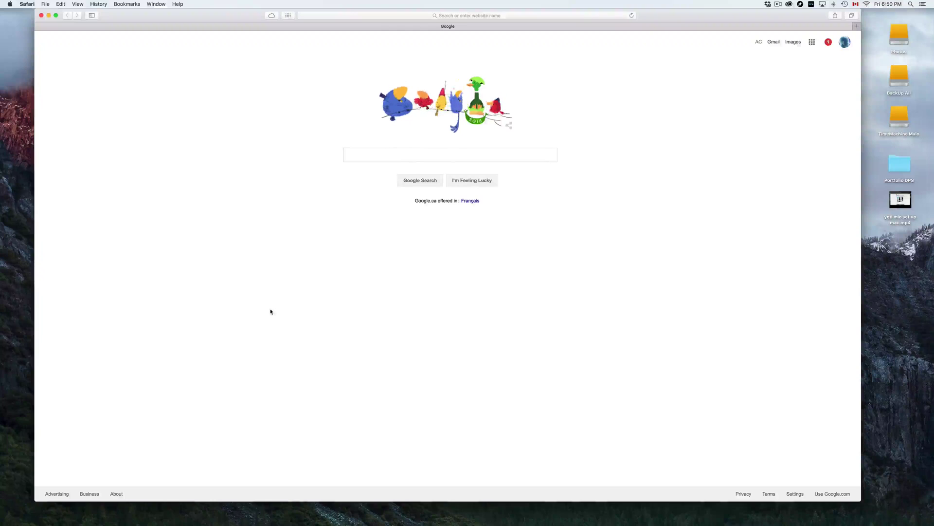
- Return to the Dock settings through Mission Control and turn automatic hiding of the Dock off and back on
key("ctrl+Up")
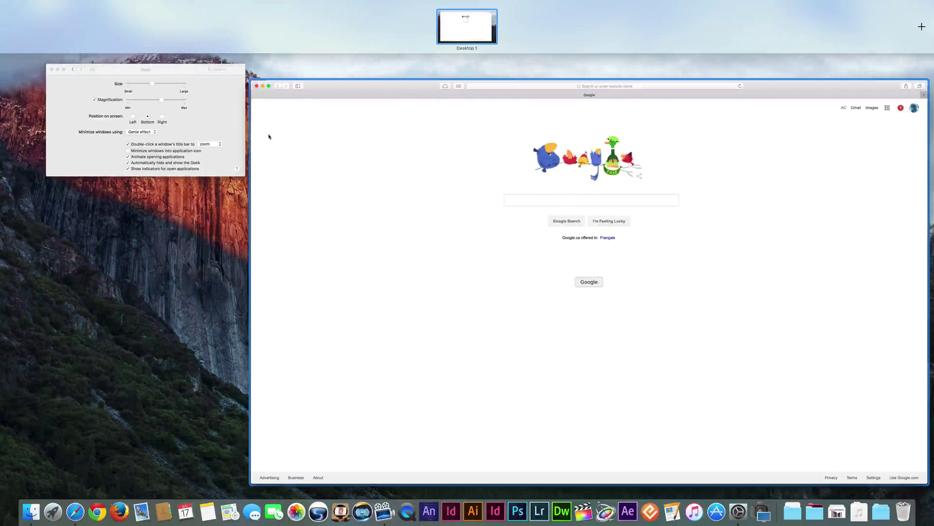
left_click(146, 121)
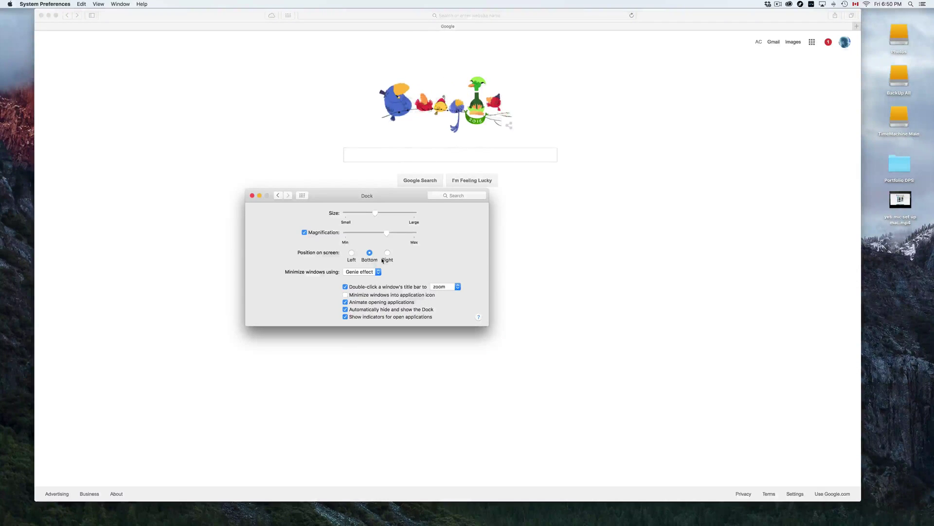
left_click(346, 309)
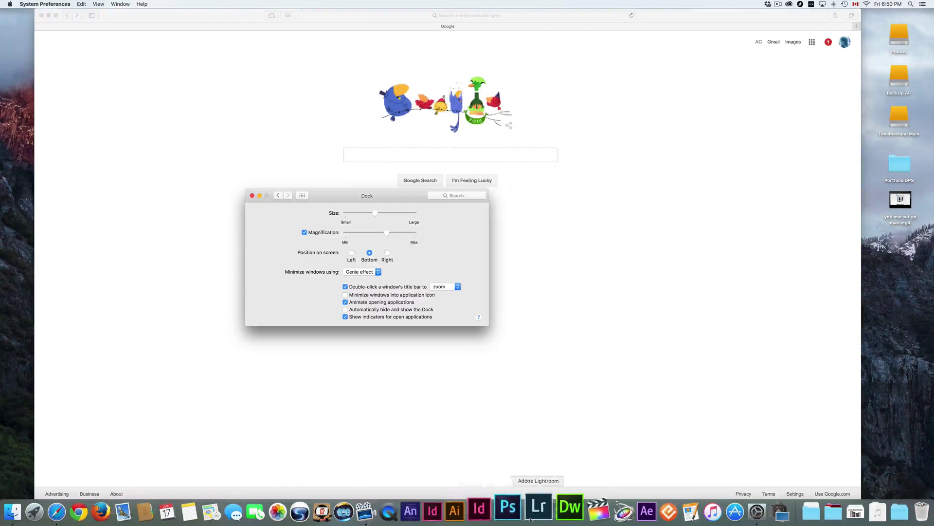
left_click(346, 310)
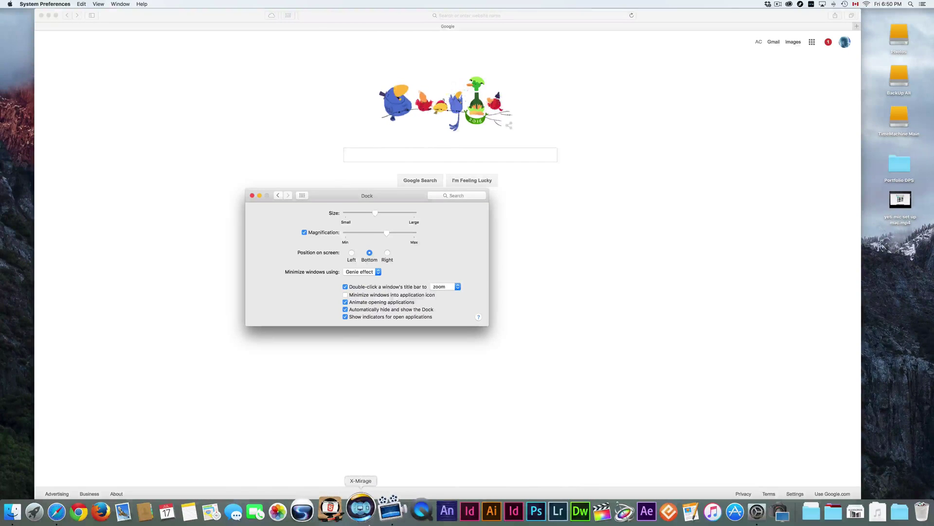
- Open the startup and sleep schedule in the Energy Saver settings
left_click(301, 196)
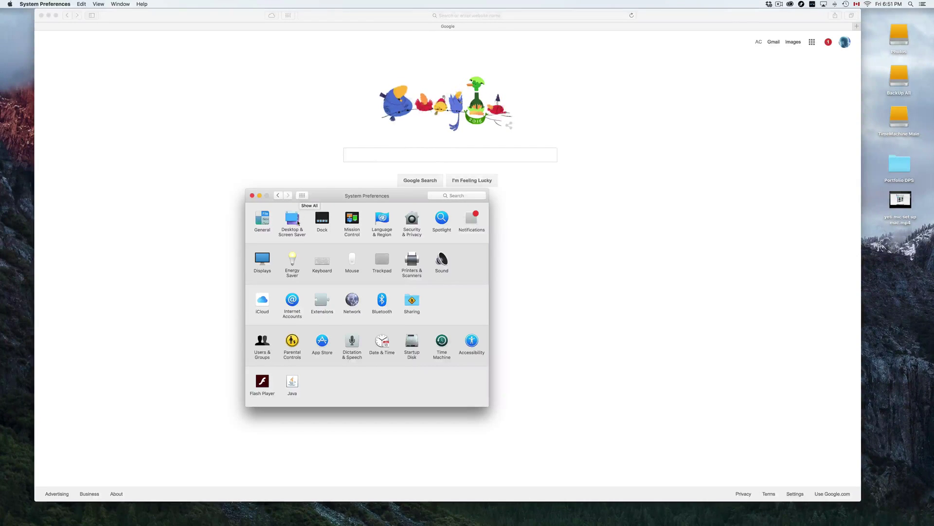
left_click(294, 261)
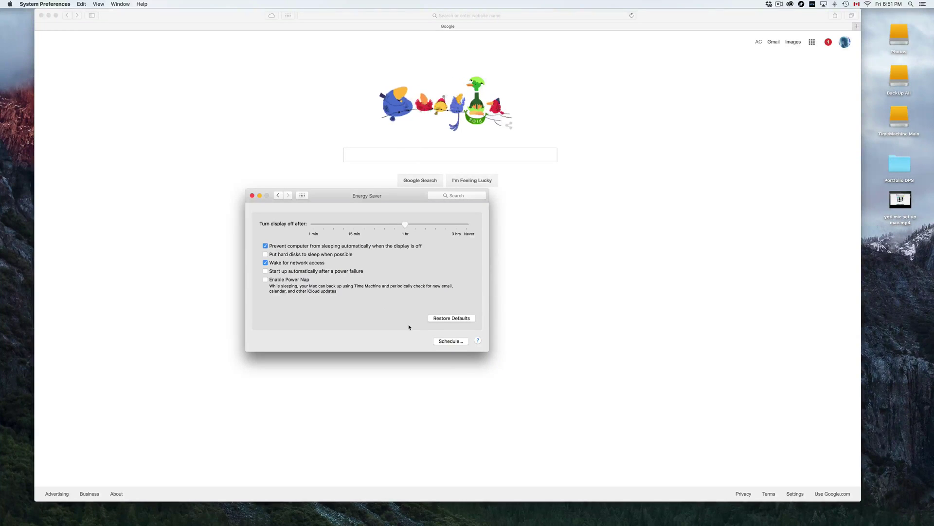
left_click(441, 341)
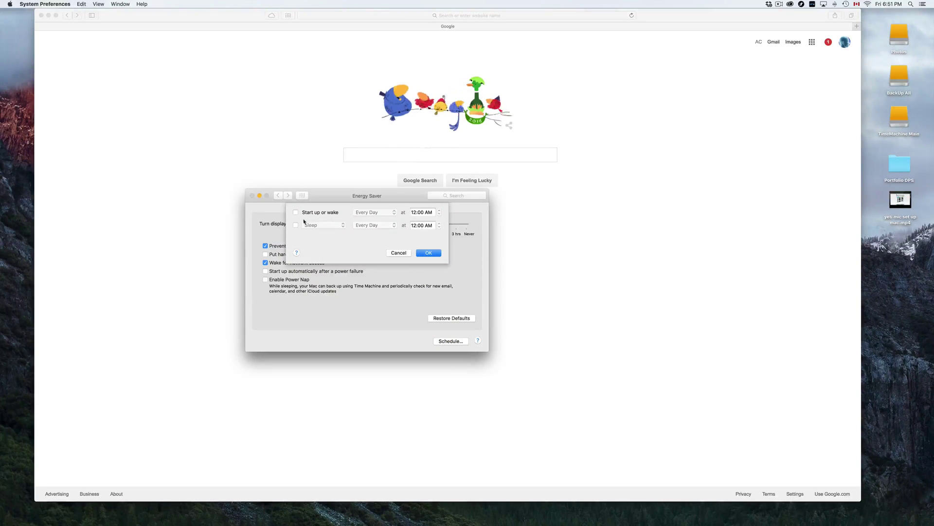
- Try scheduling Shut Down for every day in the Energy Saver schedule and disable the scheduled action again
left_click(296, 226)
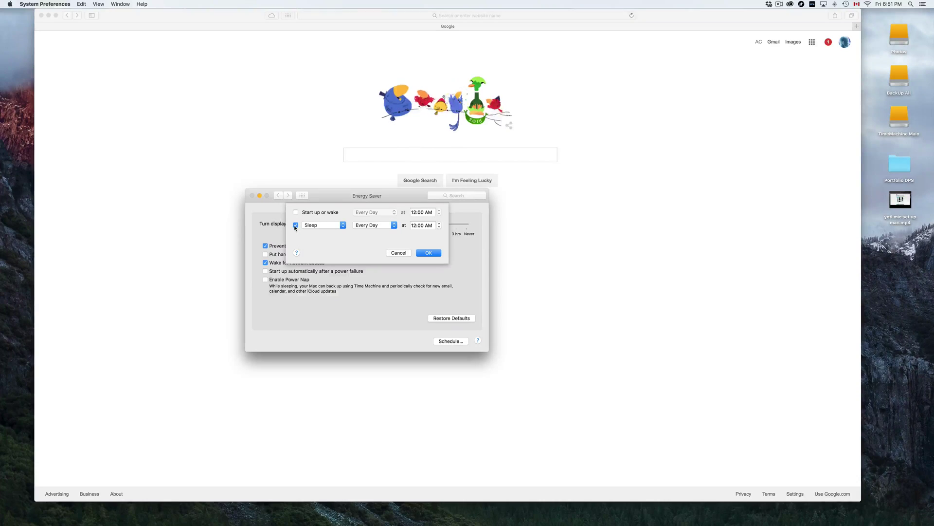
left_click(341, 228)
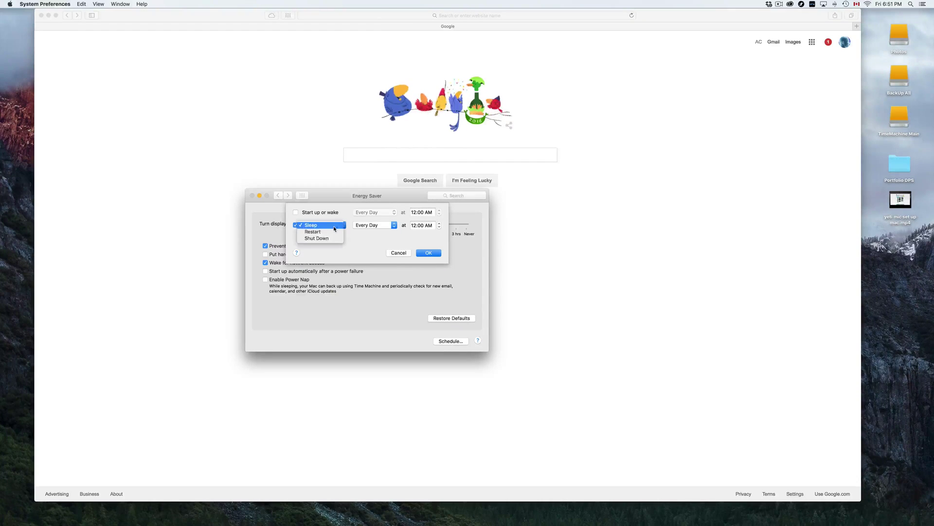
left_click(333, 238)
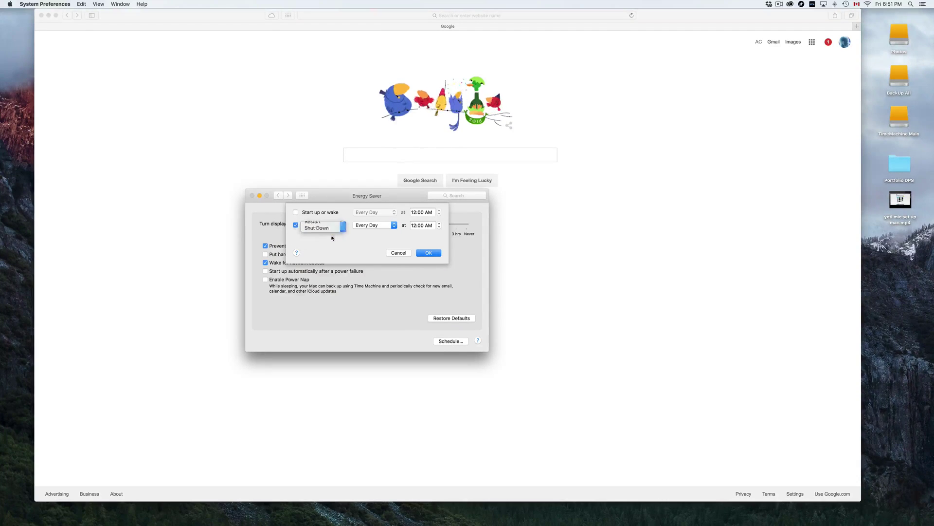
left_click(374, 225)
left_click(370, 225)
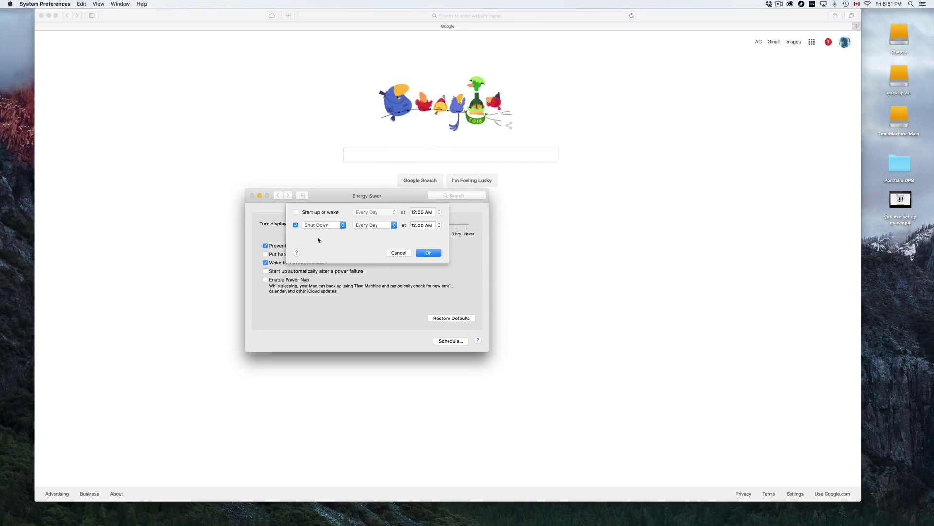
left_click(296, 225)
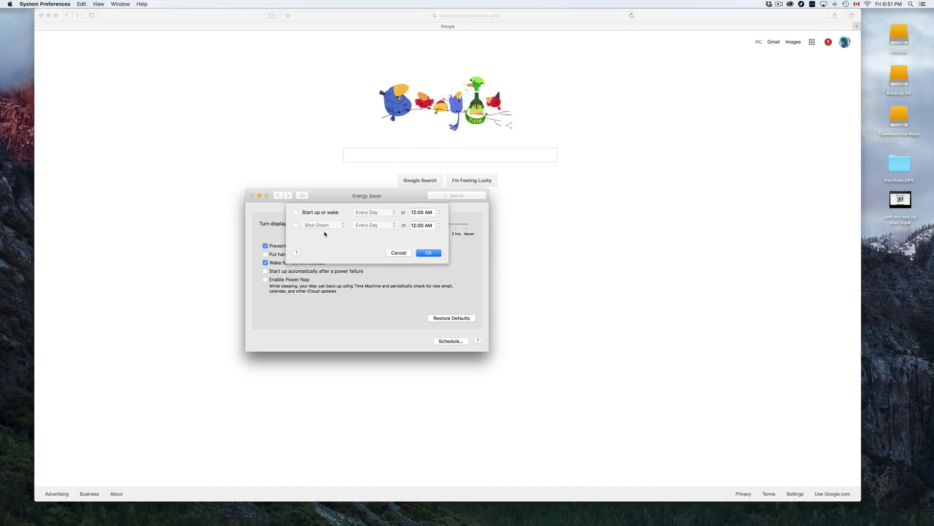
- Cancel the Energy Saver schedule, and close the System Preferences and Safari windows to clear the desktop
left_click(399, 253)
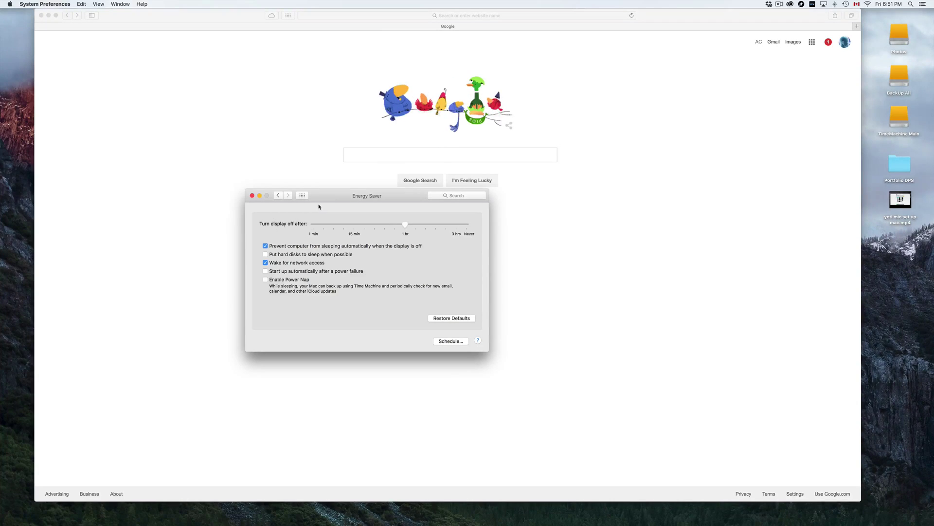
left_click_drag(332, 197, 313, 194)
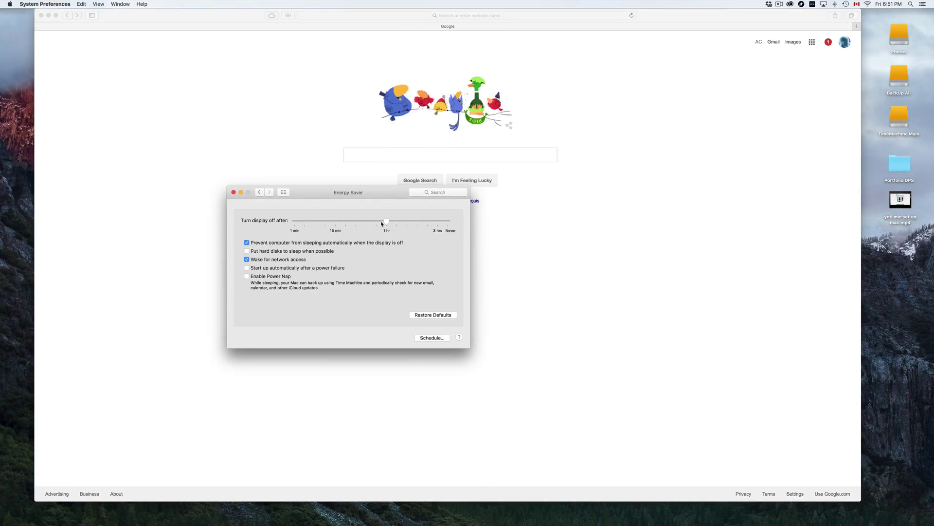
mouse_move(382, 223)
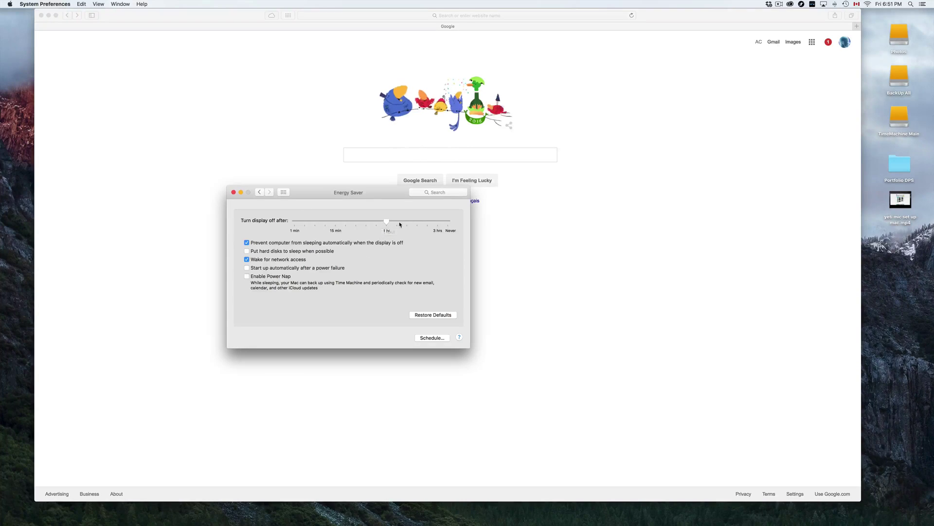
left_click(233, 192)
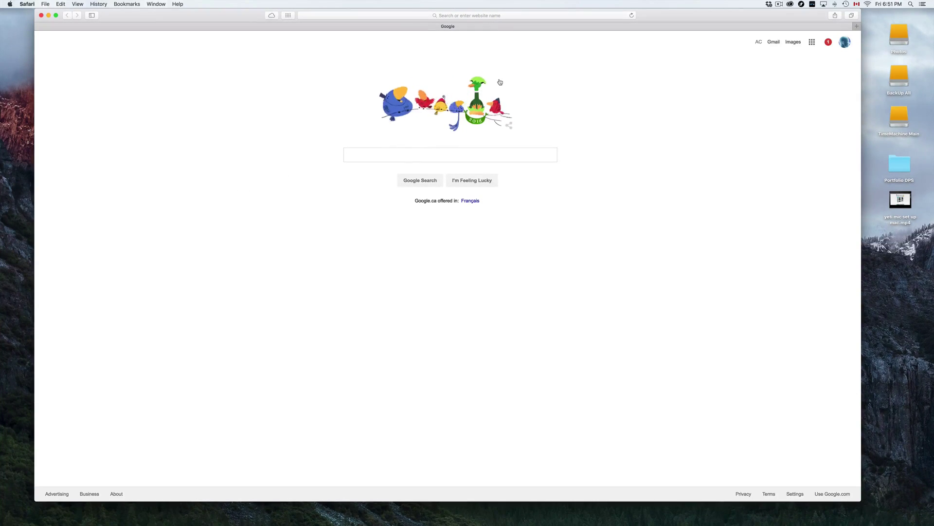
left_click(41, 15)
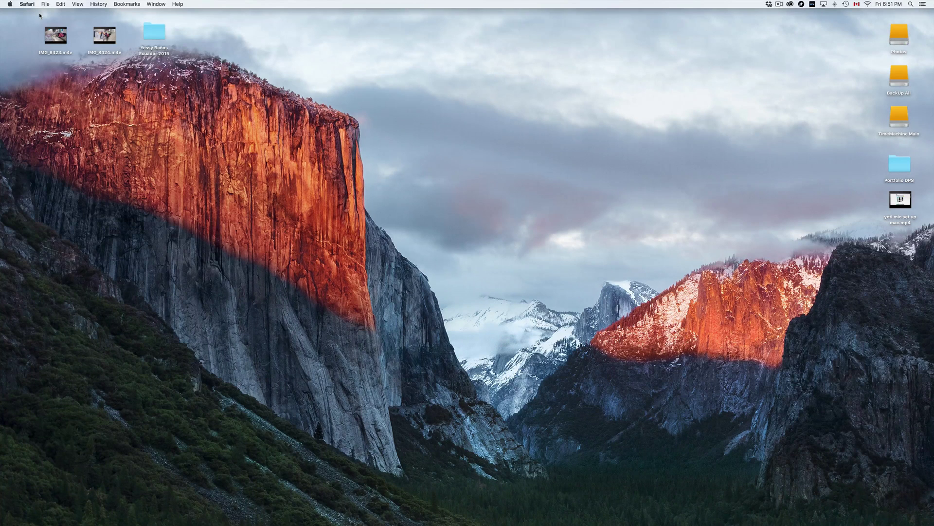
left_click(142, 238)
- Reopen System Preferences to view the App Store's automatic update and password settings, and close the window
mouse_move(203, 523)
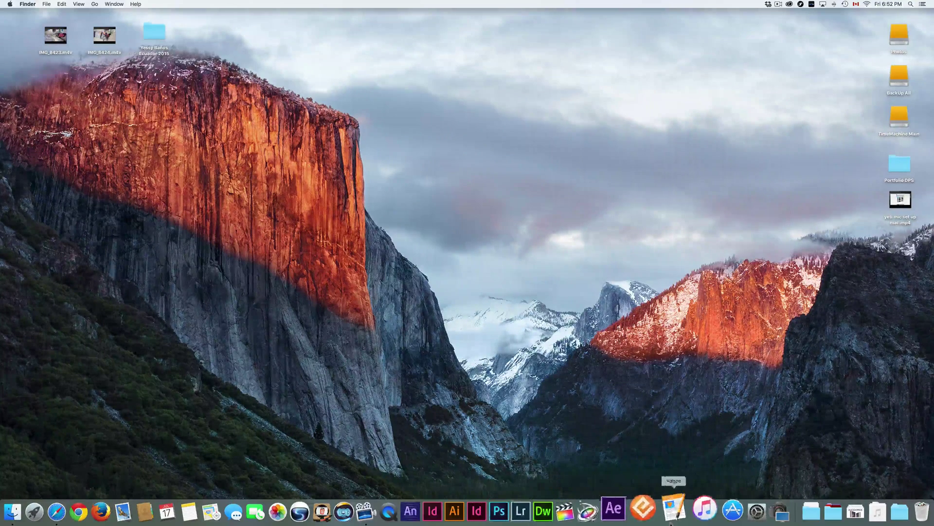
left_click(736, 514)
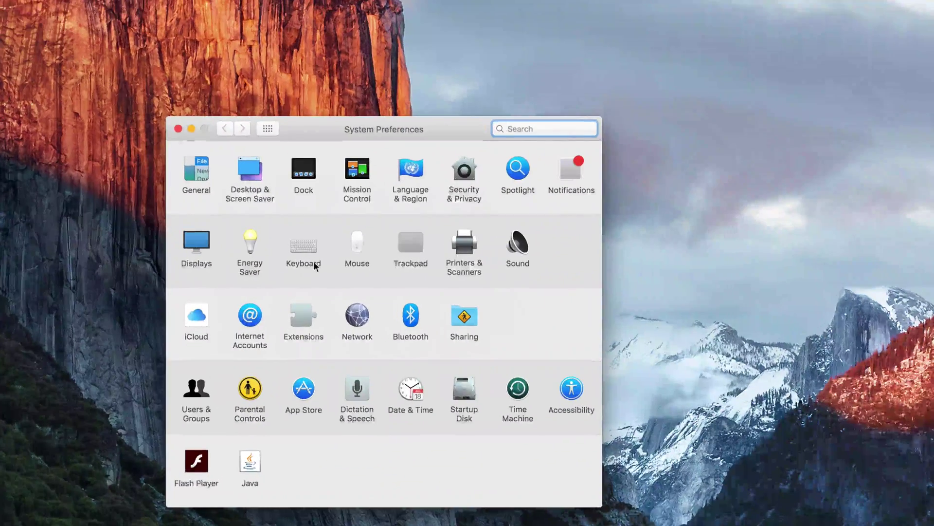
left_click_drag(422, 125, 423, 115)
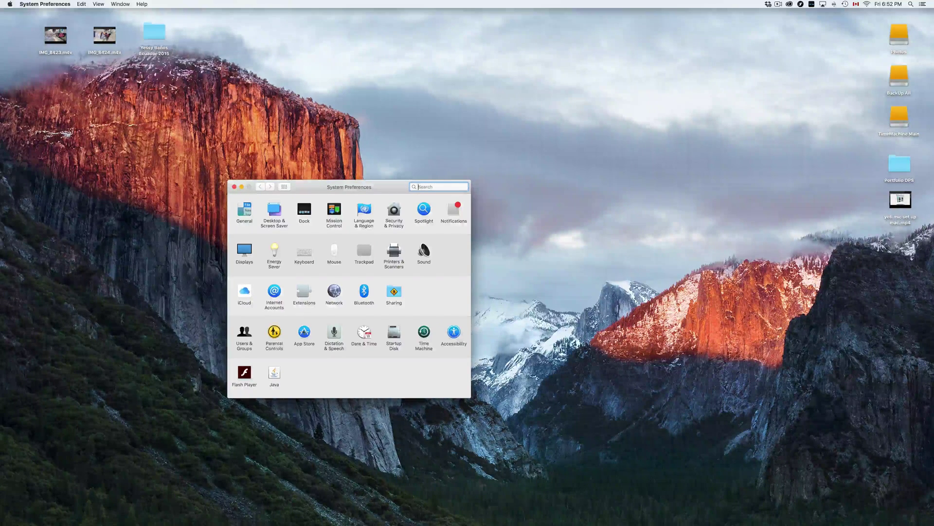
left_click(304, 332)
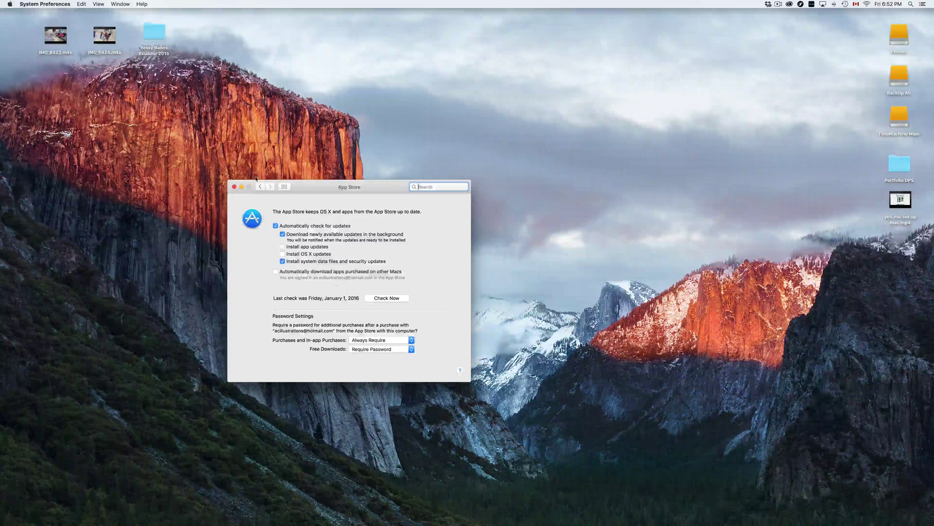
left_click(234, 186)
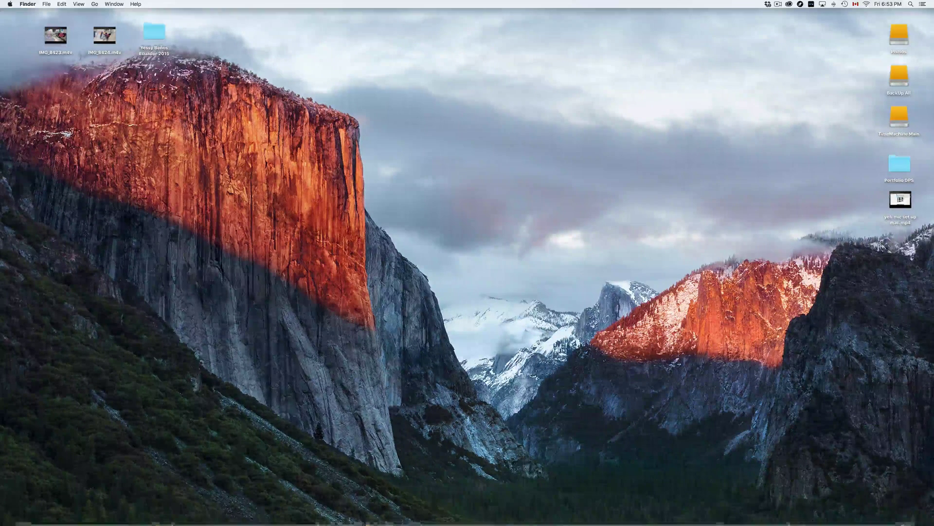
- Check the Updates page of the App Store for available updates and quit the App Store
mouse_move(159, 516)
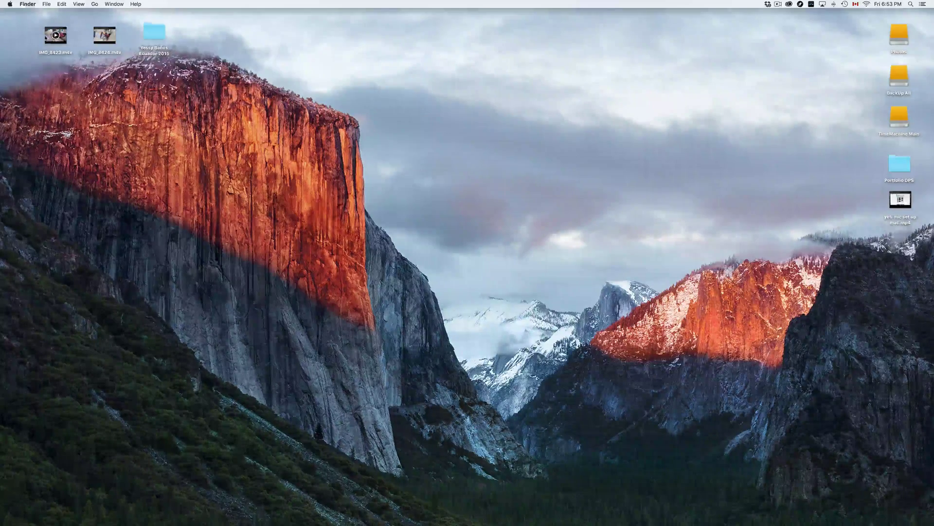
left_click(25, 4)
mouse_move(6, 5)
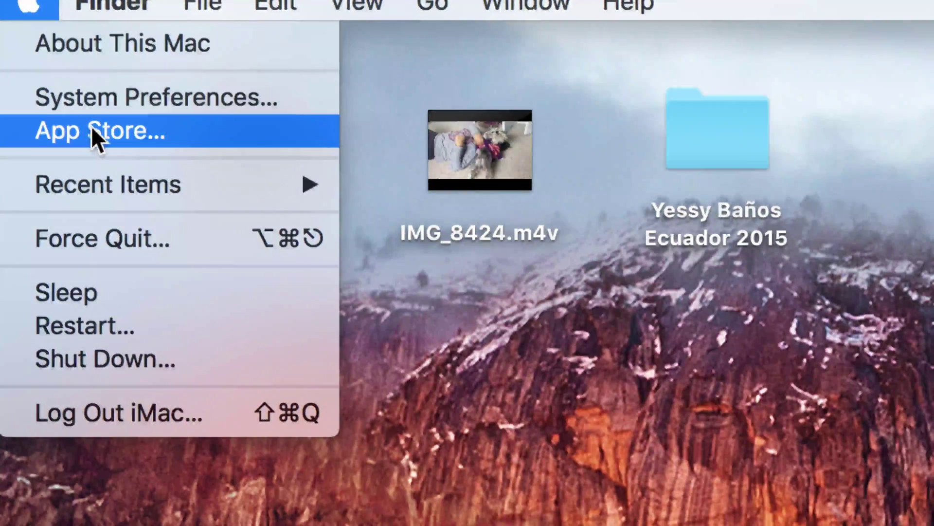
left_click(93, 129)
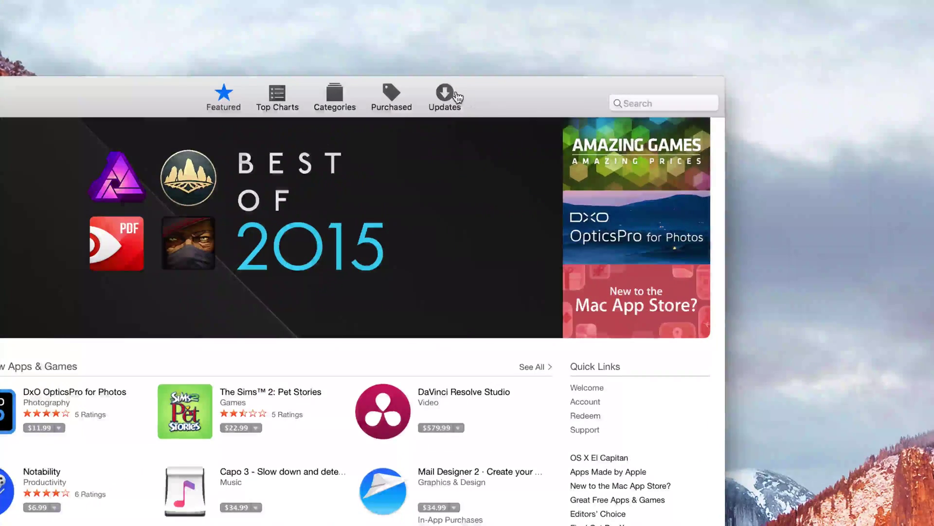
left_click(457, 96)
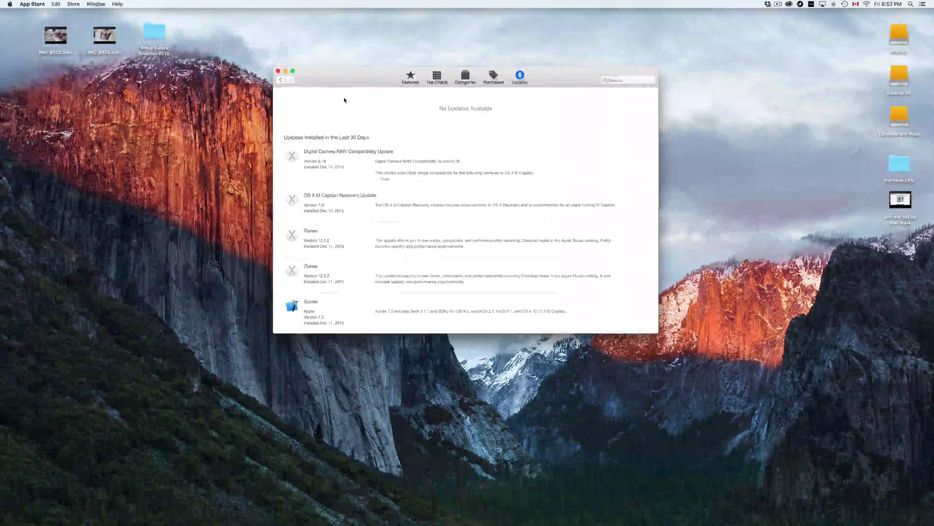
left_click(32, 5)
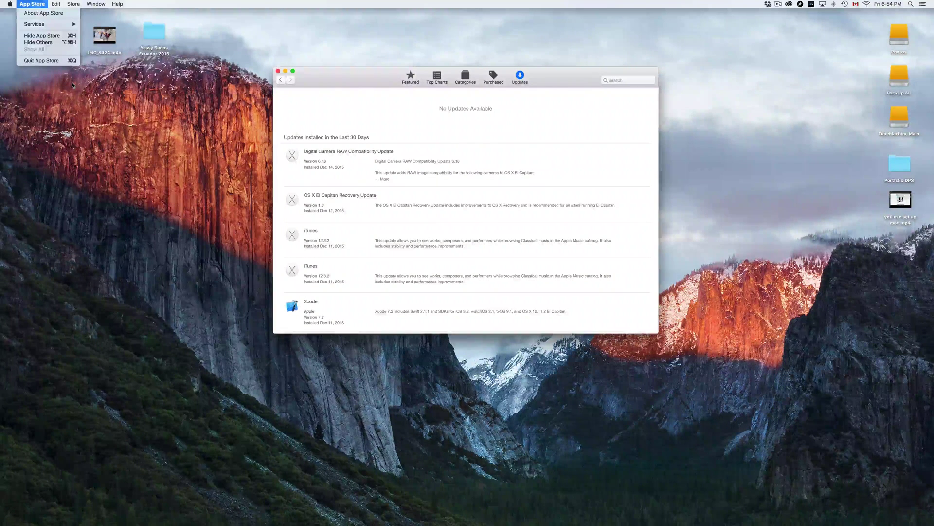
left_click(59, 62)
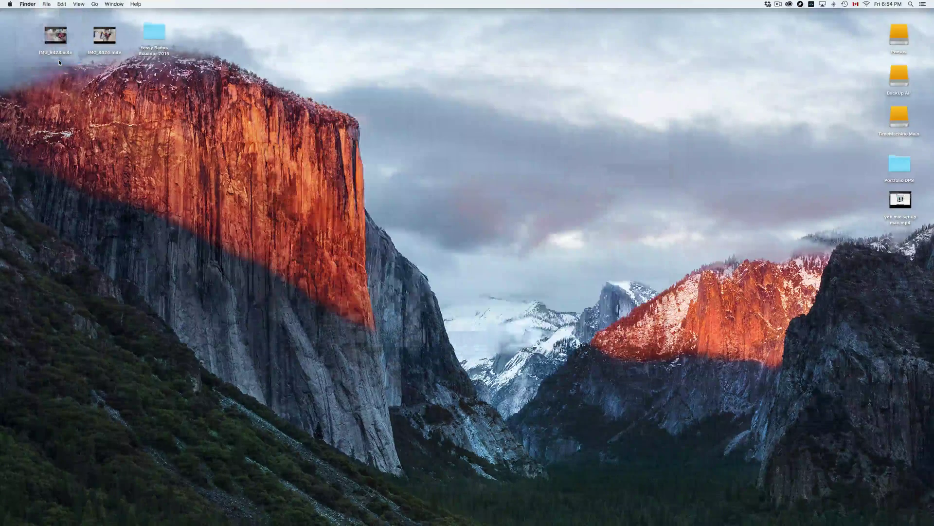
- Open the Time Machine settings in System Preferences, look through the list of backup disks and close the window
mouse_move(160, 521)
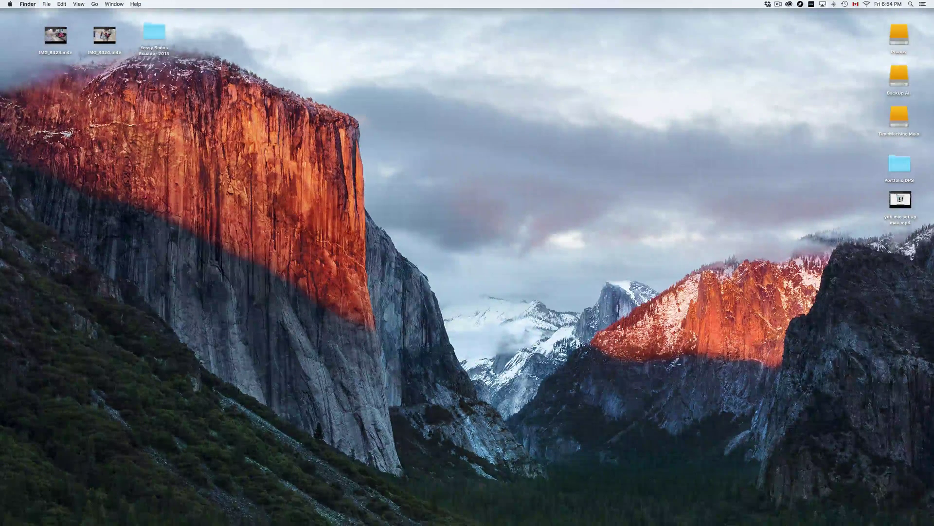
mouse_move(440, 521)
left_click(749, 516)
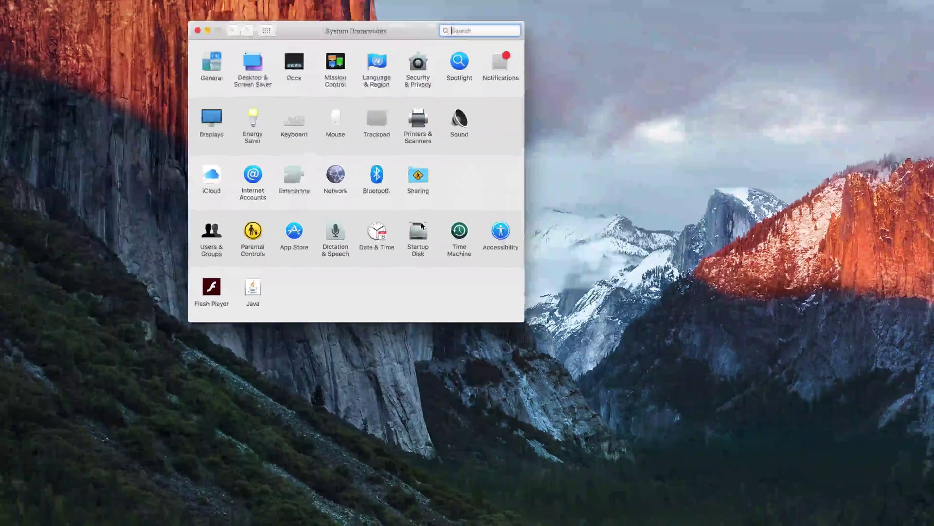
left_click_drag(409, 38, 432, 134)
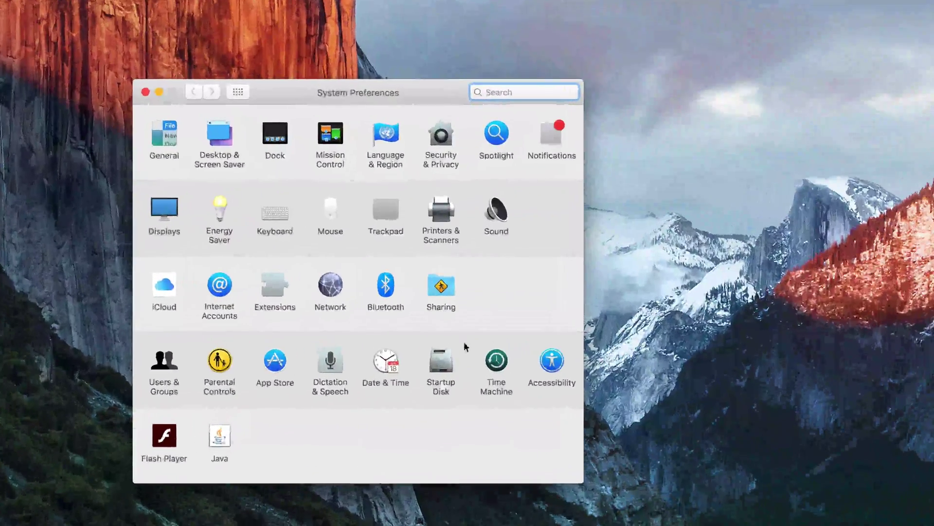
left_click(496, 360)
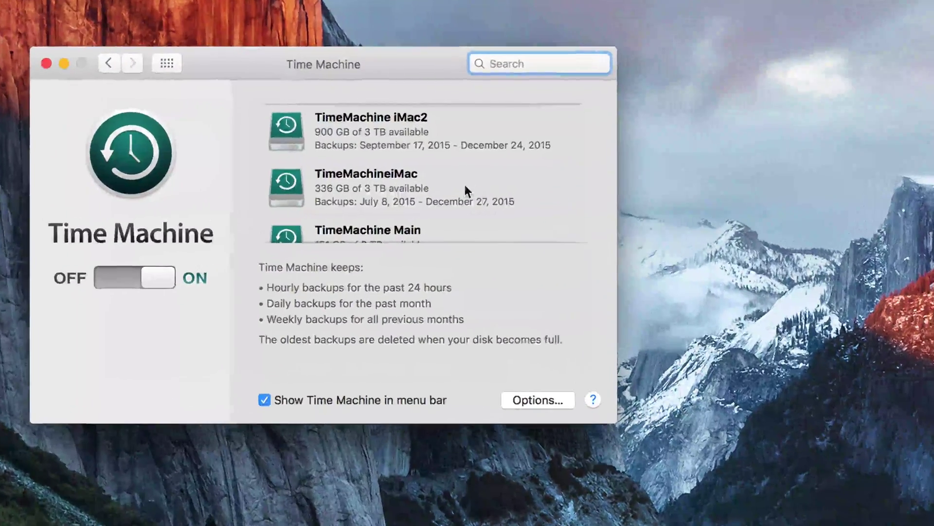
scroll(465, 185, "down", 3)
scroll(464, 186, "up", 3)
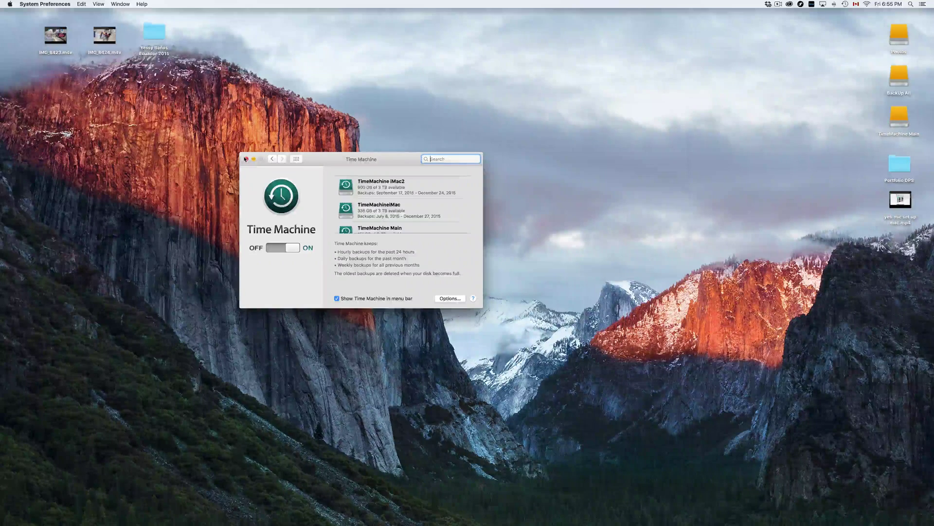
left_click(246, 160)
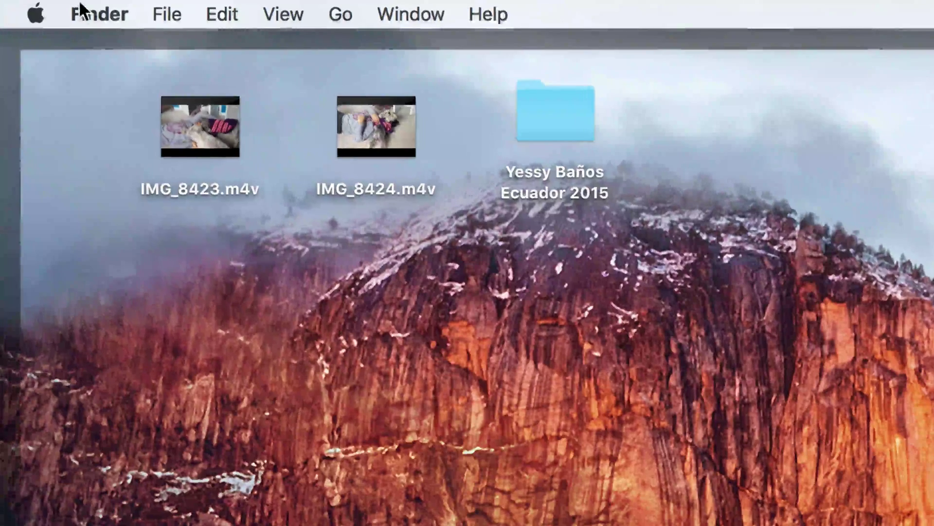
- Turn on showing hard disks on the desktop in Finder Preferences and place the Macintosh HD icon near that window
left_click(85, 15)
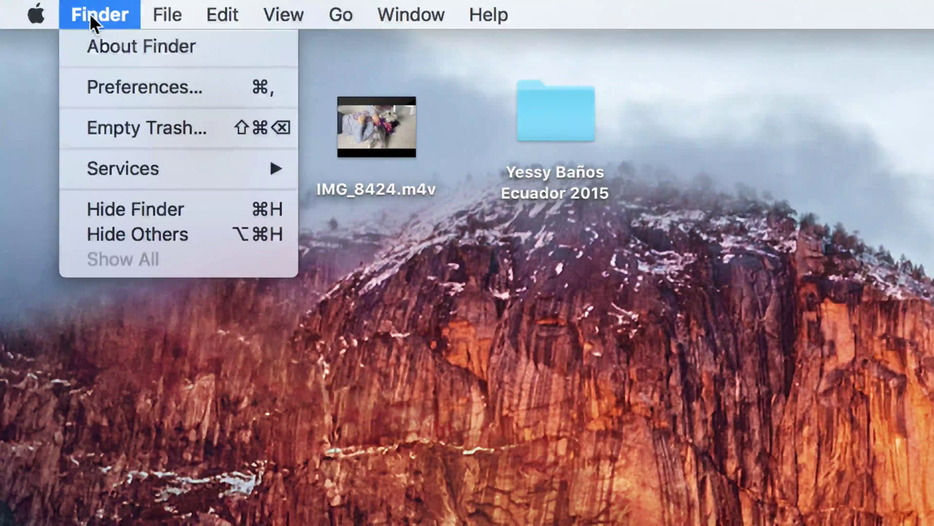
left_click(128, 84)
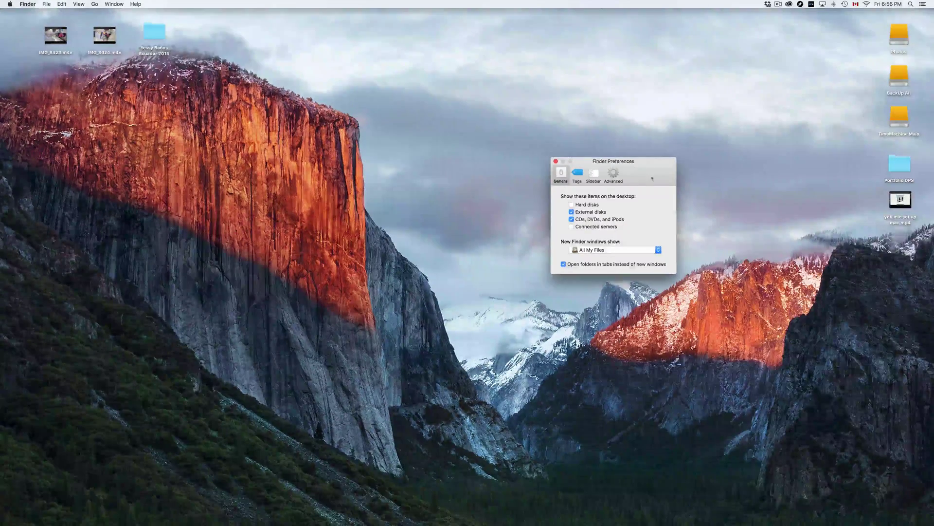
left_click_drag(658, 174, 441, 82)
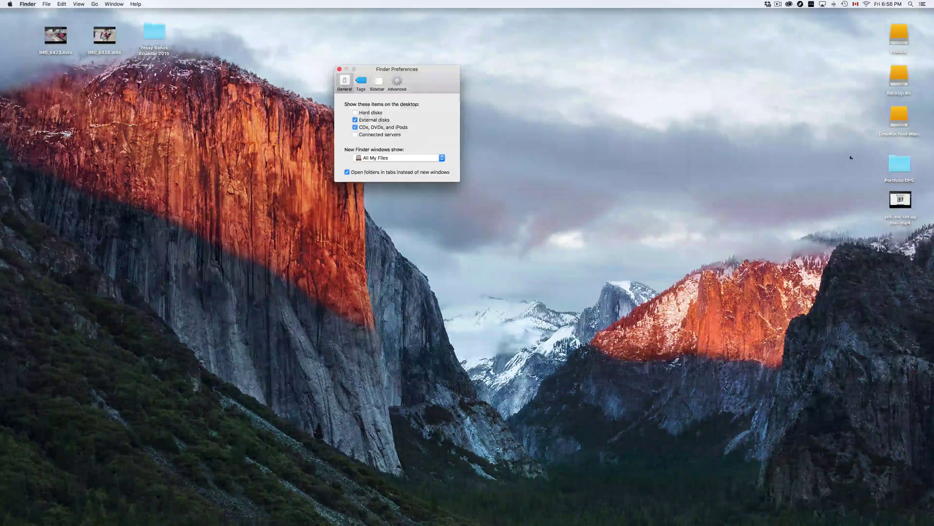
left_click(355, 113)
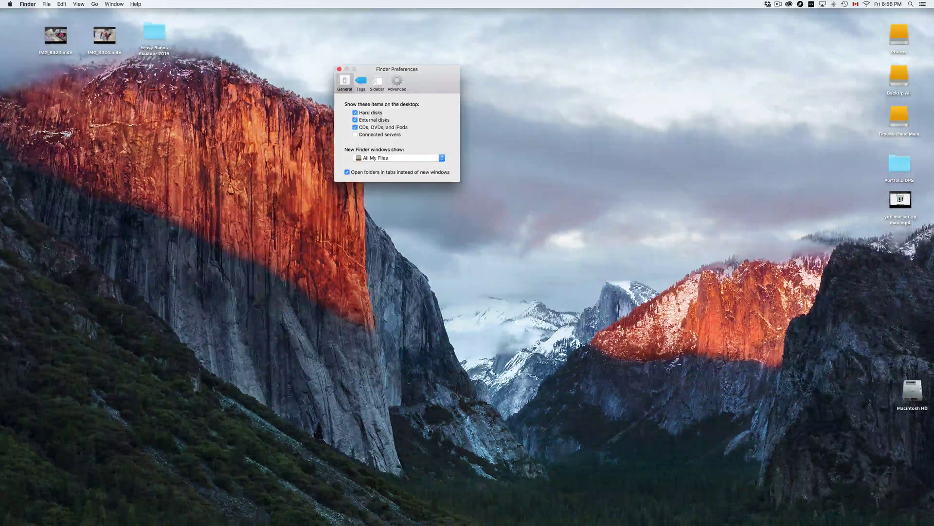
left_click_drag(912, 399, 572, 90)
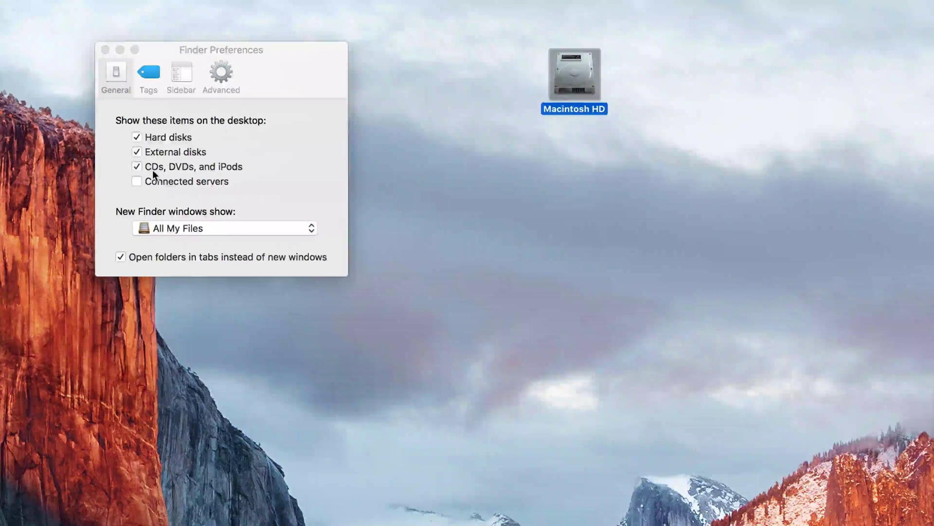
left_click(660, 86)
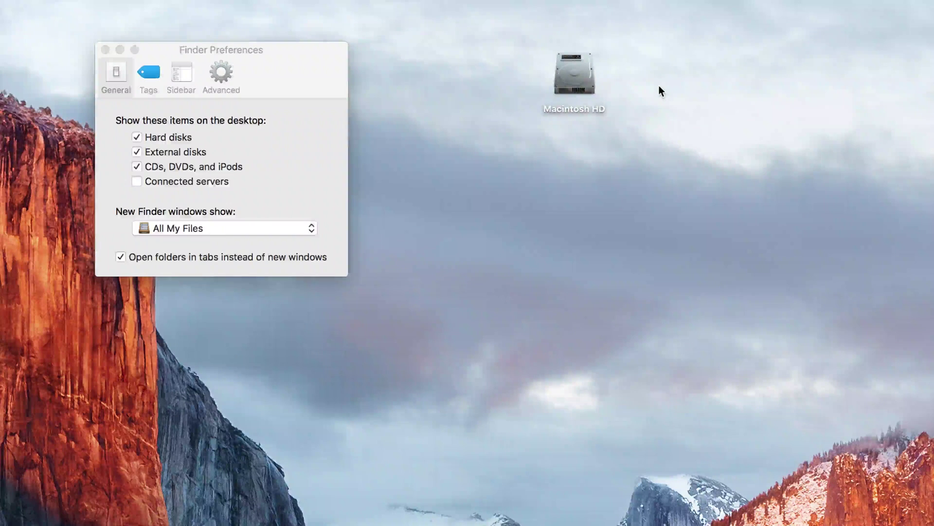
- View the contents of Macintosh HD from the desktop, hide hard disks from the desktop again and close Finder Preferences
double_click(580, 71)
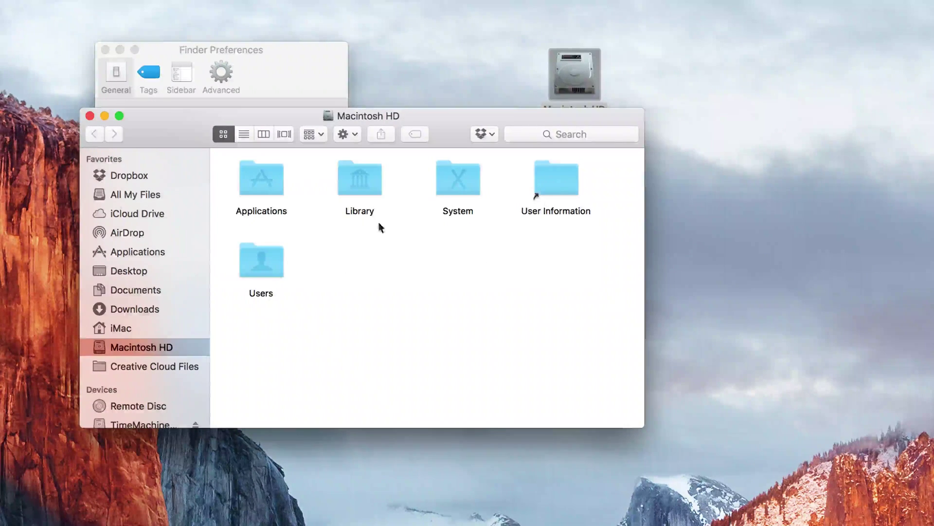
left_click(89, 115)
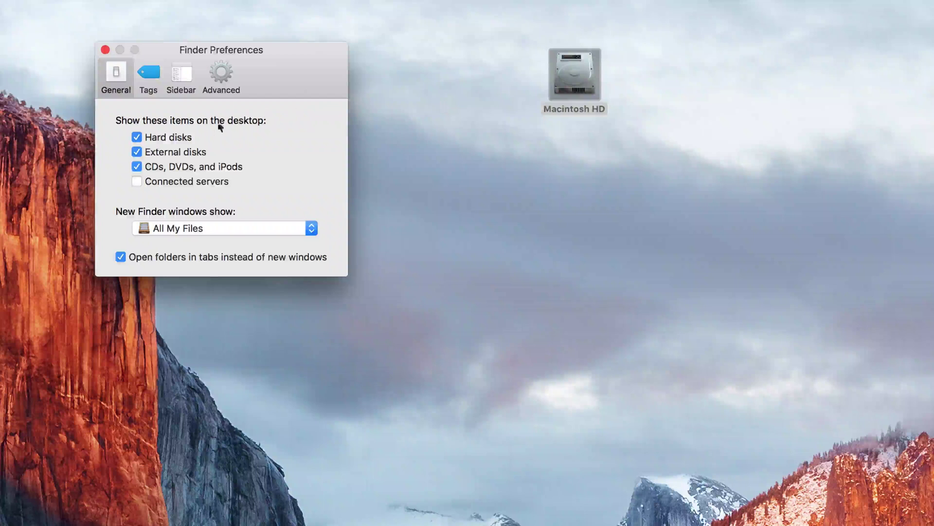
left_click(138, 137)
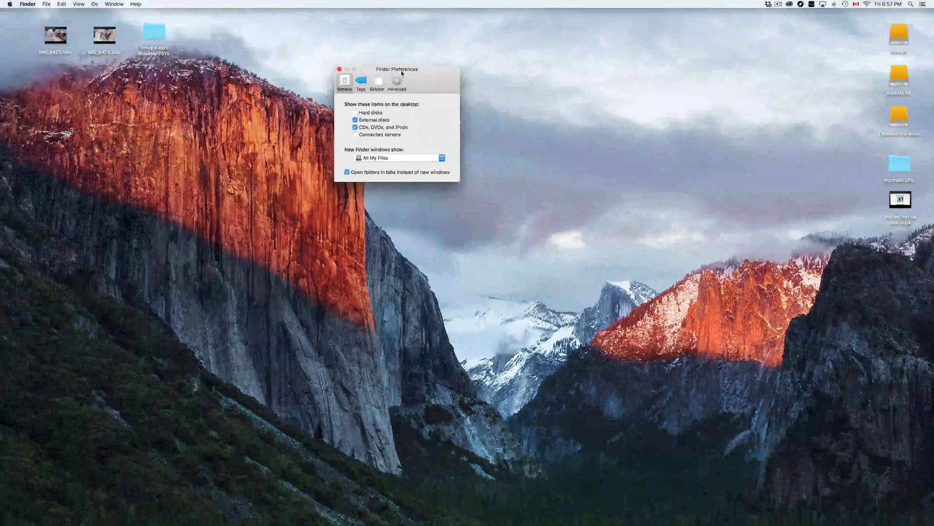
key("super+w")
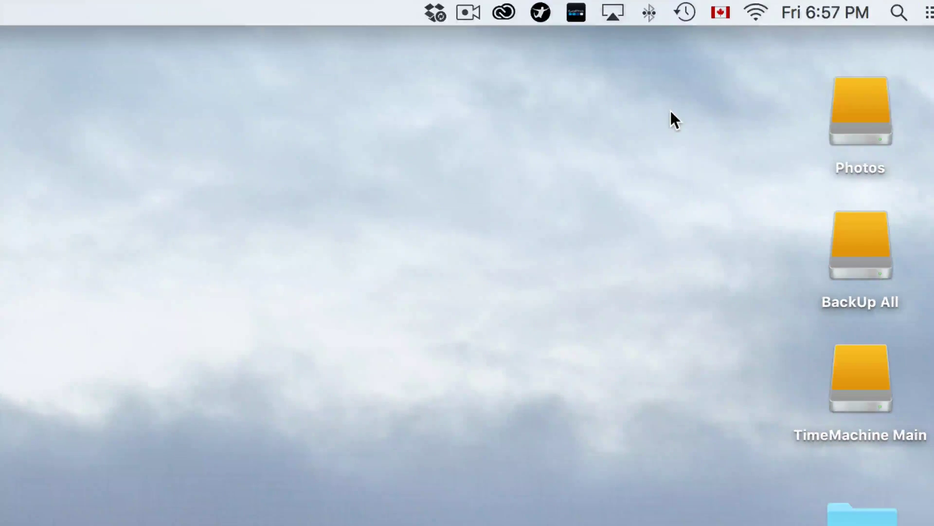
- Search Spotlight for "disk" and open Disk Utility
key("super+space")
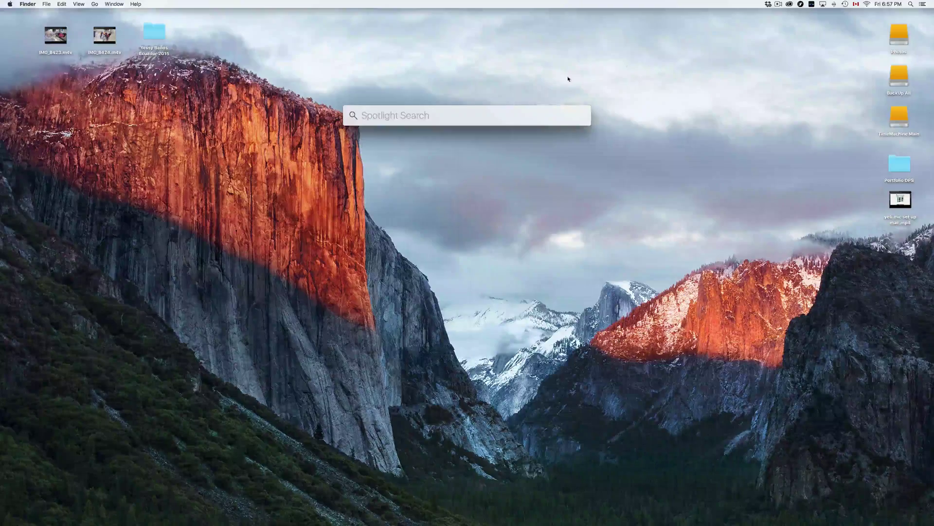
type("disk")
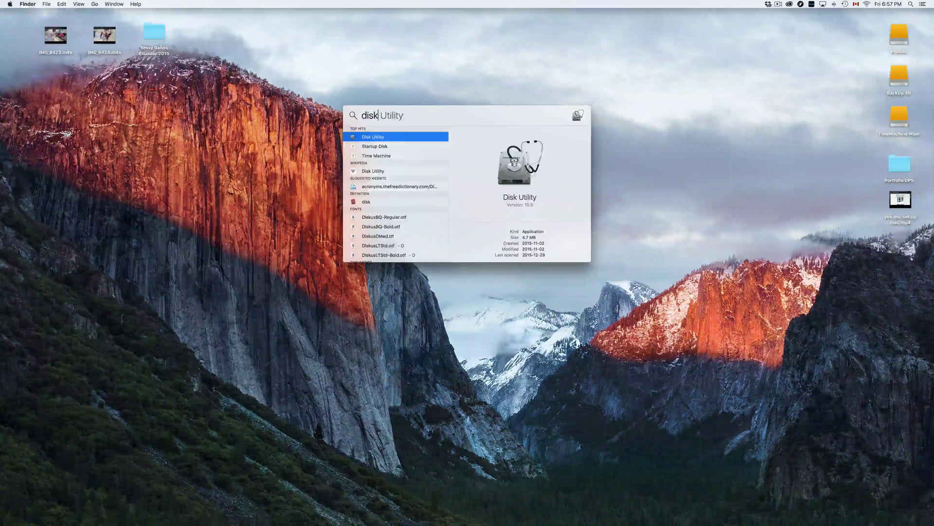
double_click(362, 140)
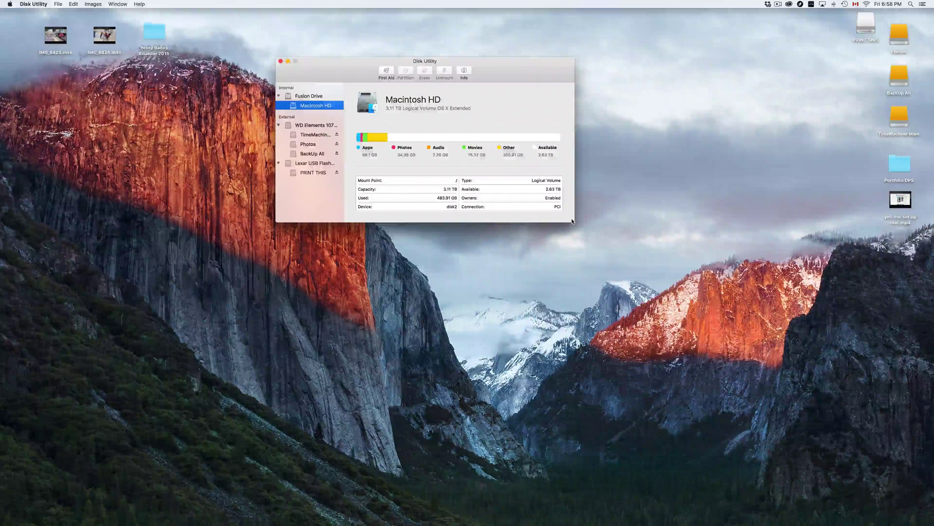
- Select the Lexar USB Flash Drive Media under the external disks and open its Erase settings
left_click(314, 165)
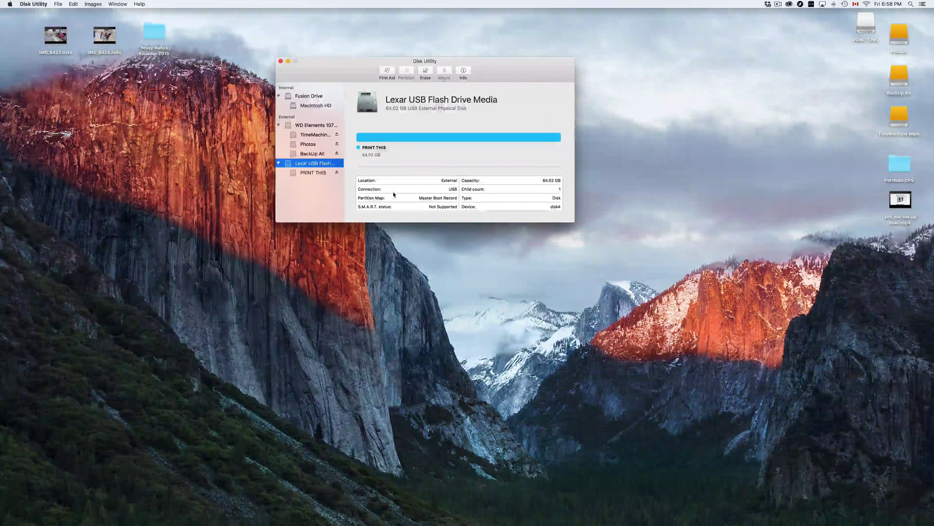
left_click_drag(529, 82, 528, 125)
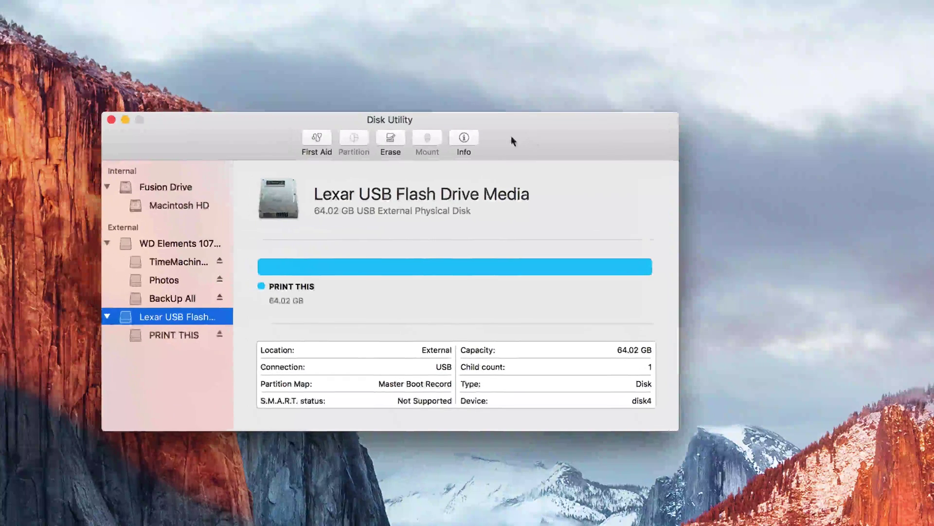
left_click(392, 139)
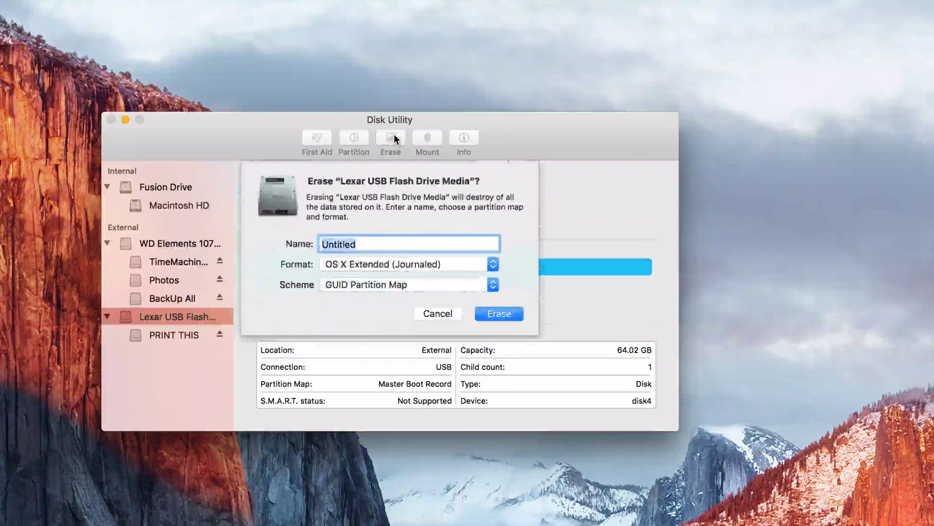
- Try the OS X Extended (Journaled), MS-DOS (FAT) and ExFAT formats in turn for erasing the flash drive
left_click(492, 264)
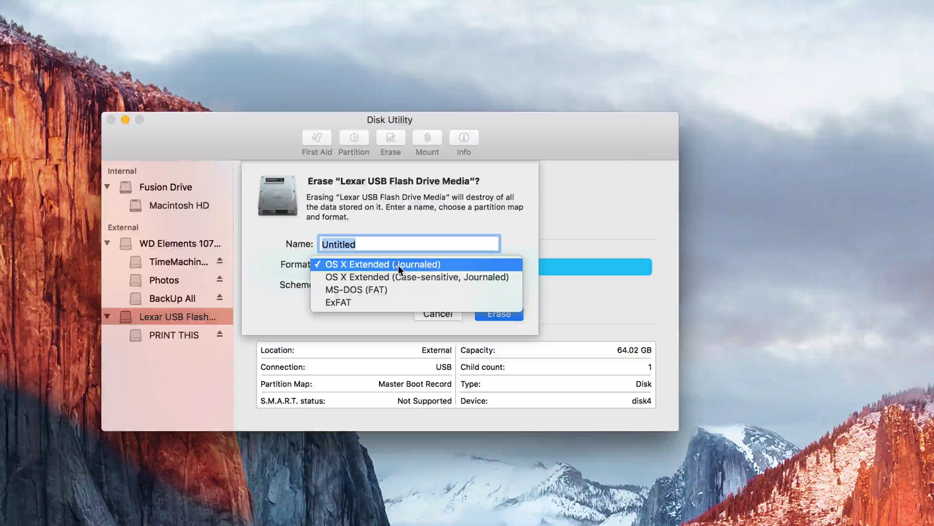
left_click(355, 266)
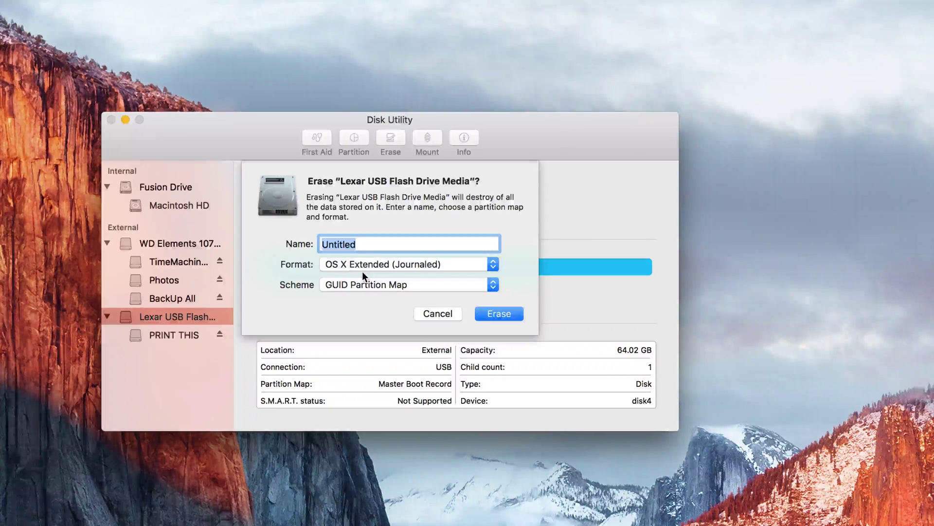
left_click(362, 267)
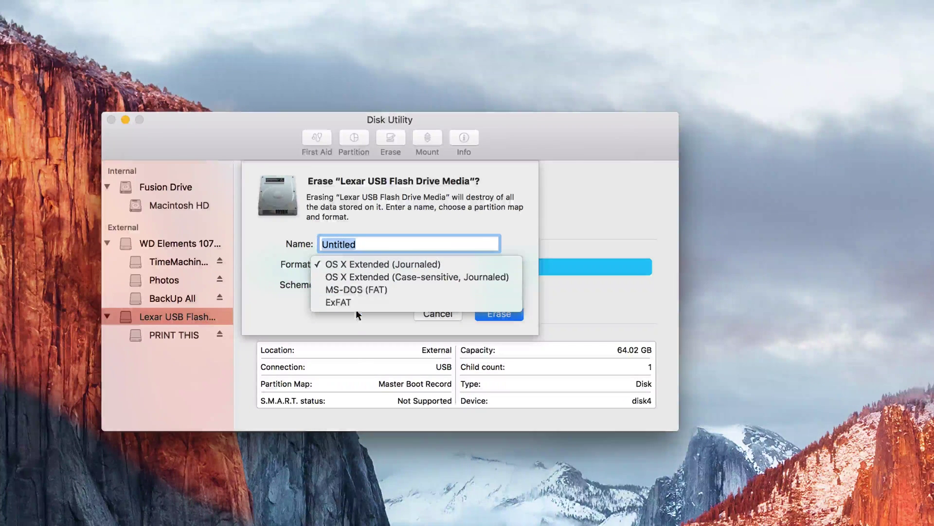
left_click(354, 290)
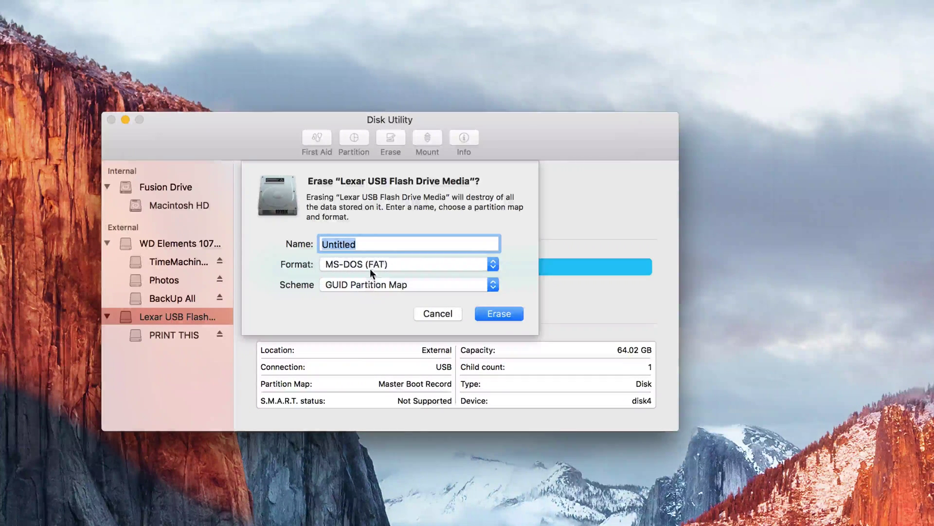
left_click(370, 270)
left_click(360, 279)
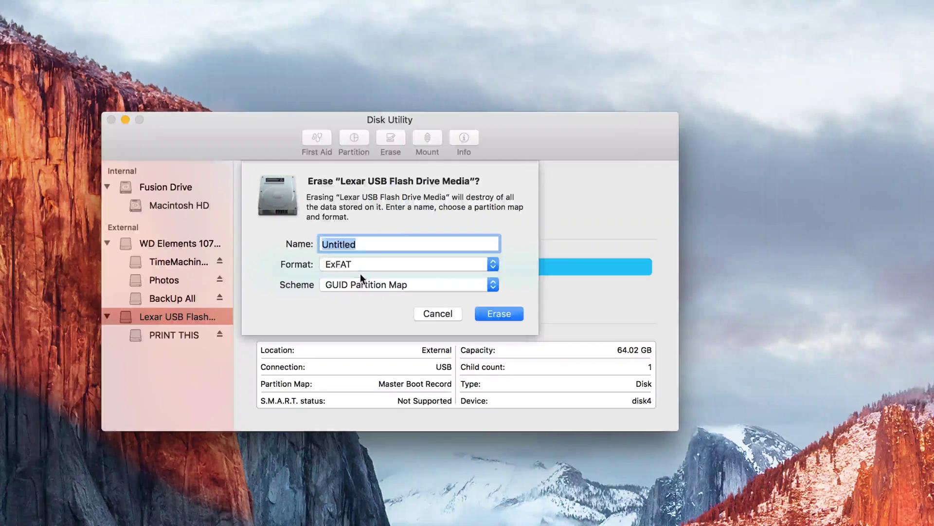
left_click(361, 269)
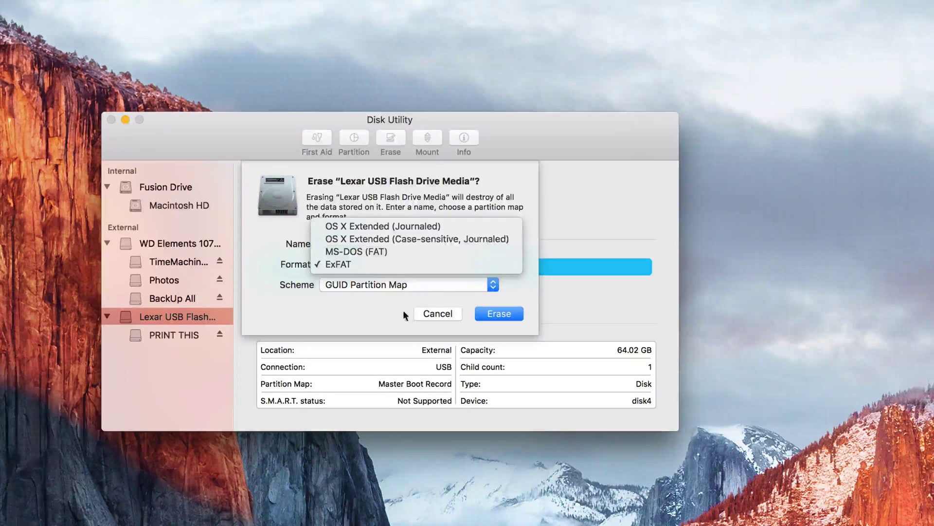
left_click(432, 313)
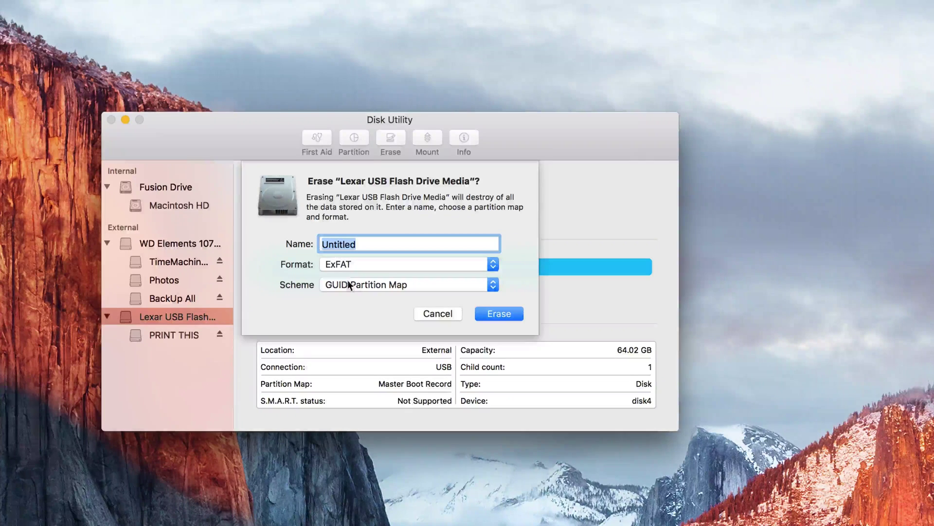
- Set the erase format to MS-DOS (FAT) and name the flash drive 64gb
left_click(368, 266)
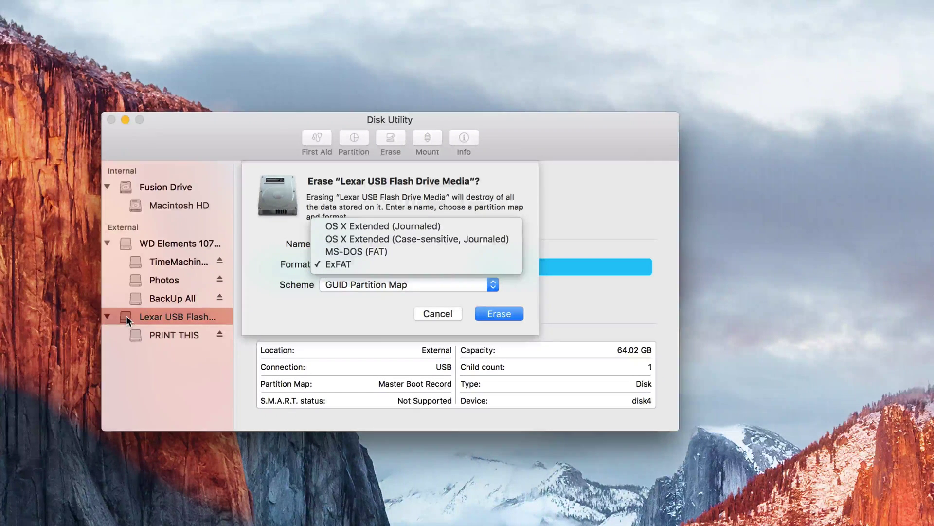
left_click(408, 252)
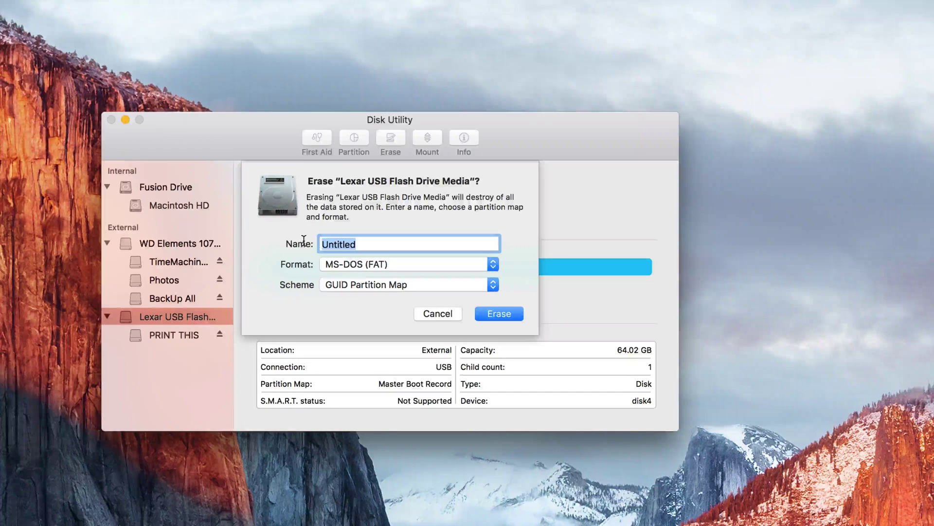
key("BackSpace")
type("6")
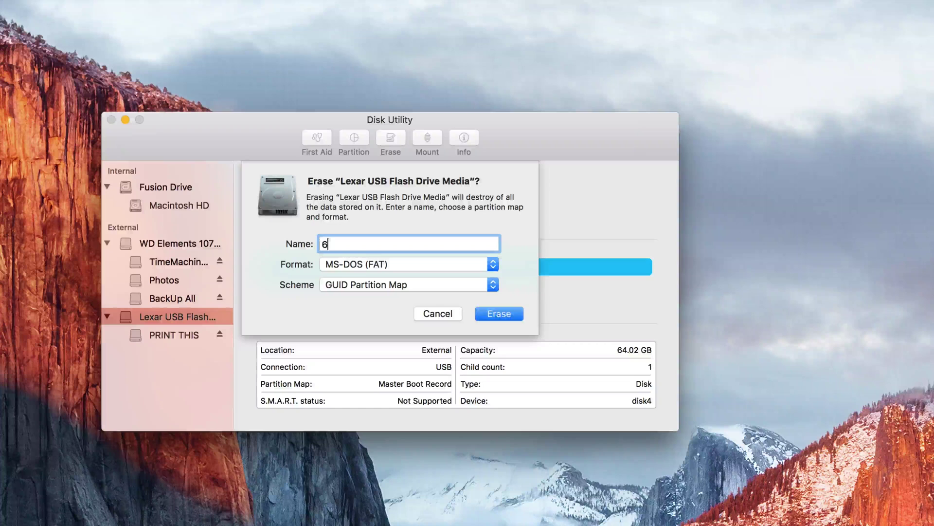
type("4gb")
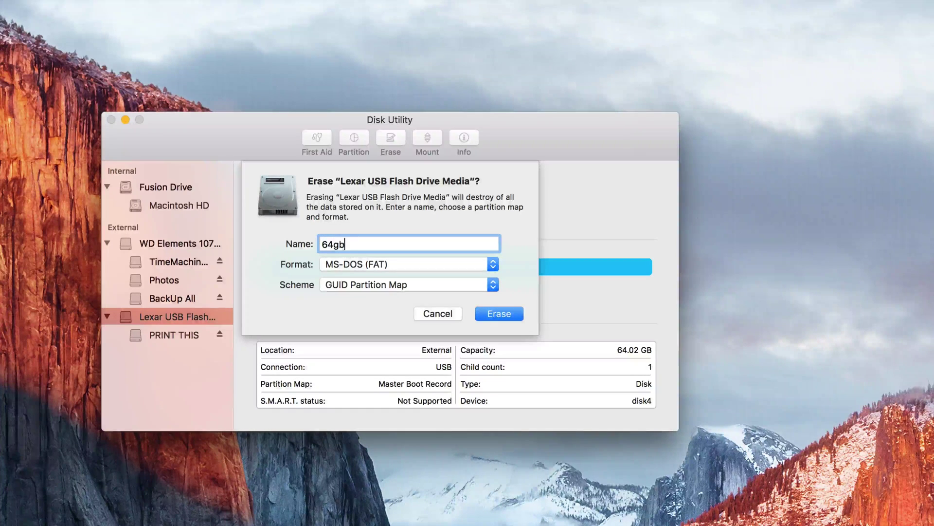
- Erase the Lexar flash drive with the process details shown, finish the operation and close Disk Utility
left_click(500, 311)
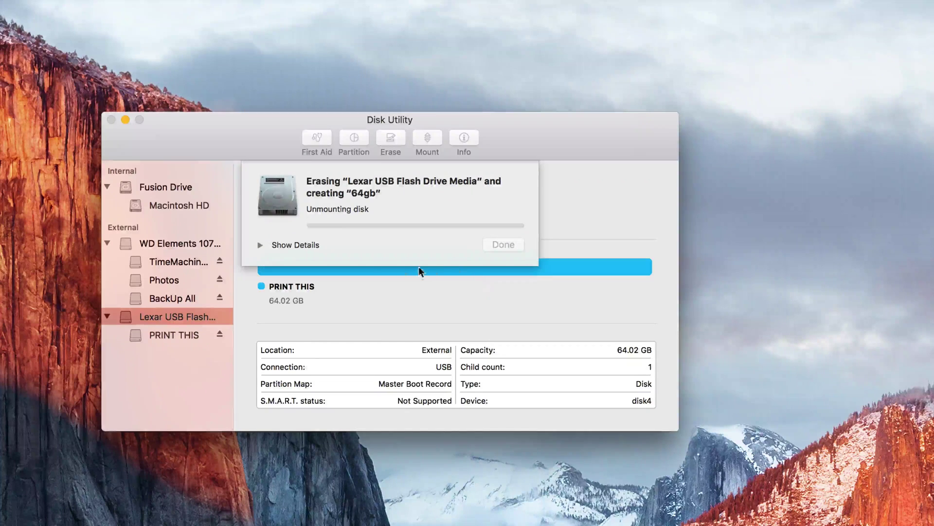
left_click(260, 246)
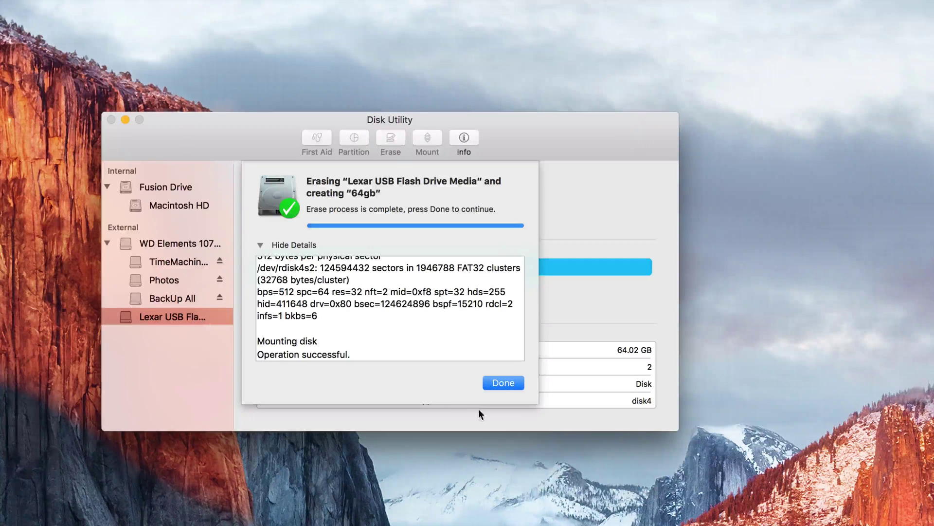
left_click(501, 384)
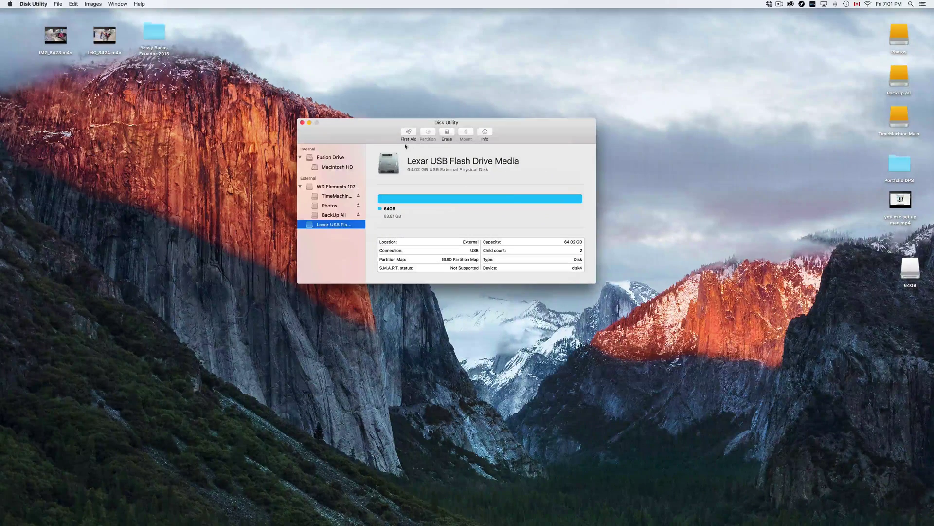
left_click(303, 123)
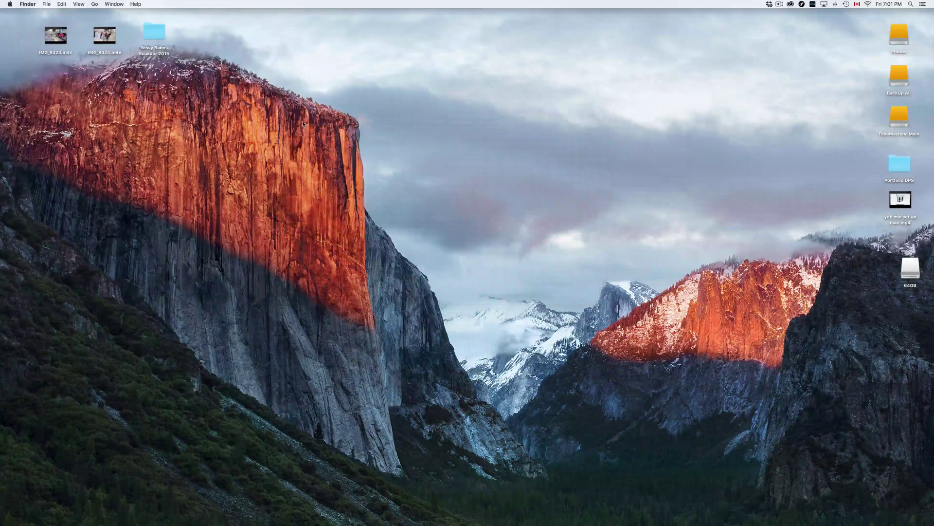
- Move the 64GB drive icon to the middle of the desktop, open the drive and place its window beside the icon
left_click_drag(906, 269, 565, 148)
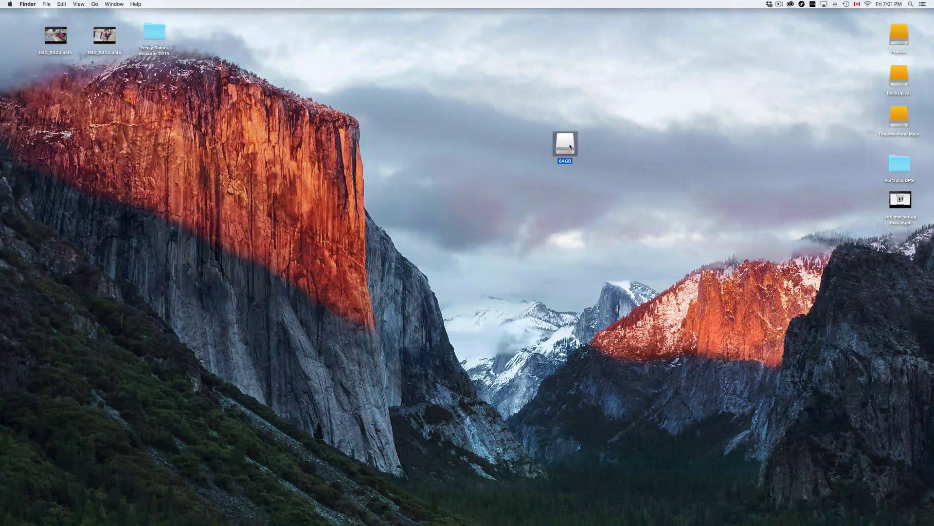
double_click(570, 146)
left_click_drag(520, 109, 418, 133)
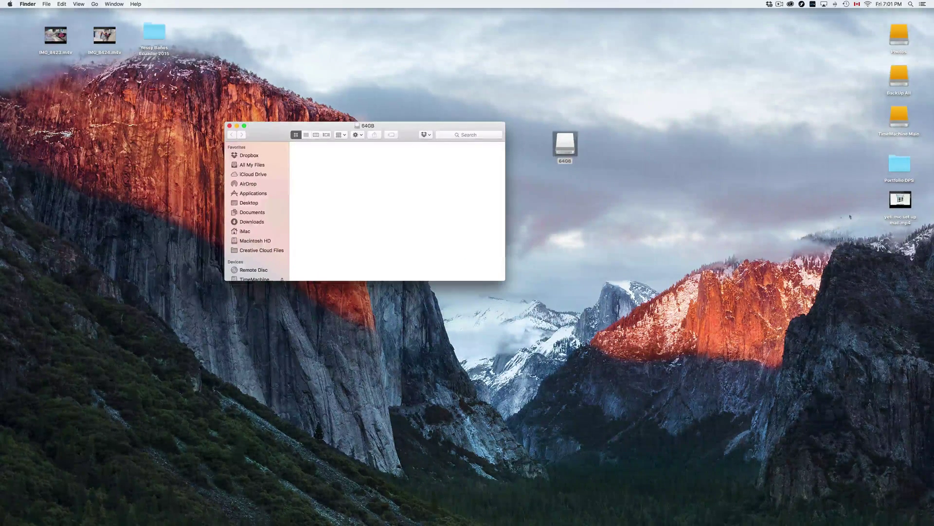
- Place "yeti mic set up mac.mp4" beside the 64GB drive icon and copy the file onto that drive
left_click_drag(891, 209, 614, 163)
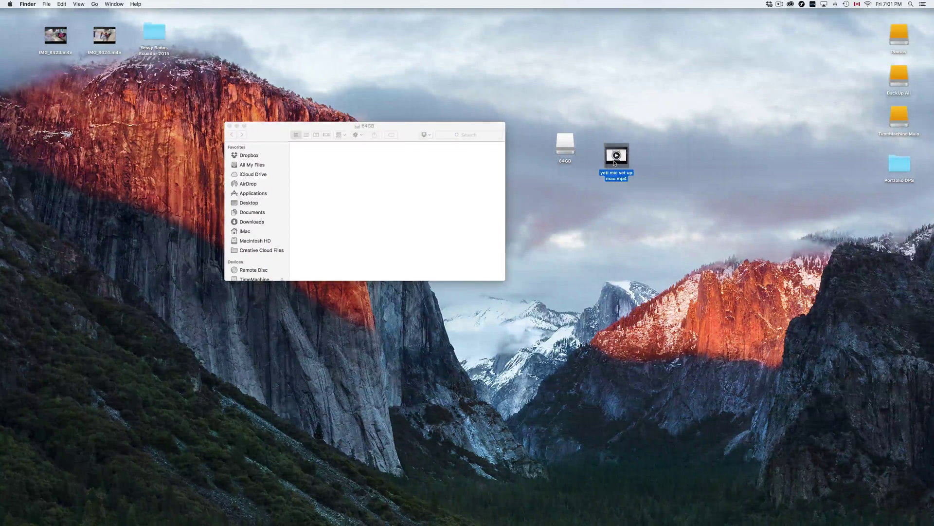
right_click(615, 162)
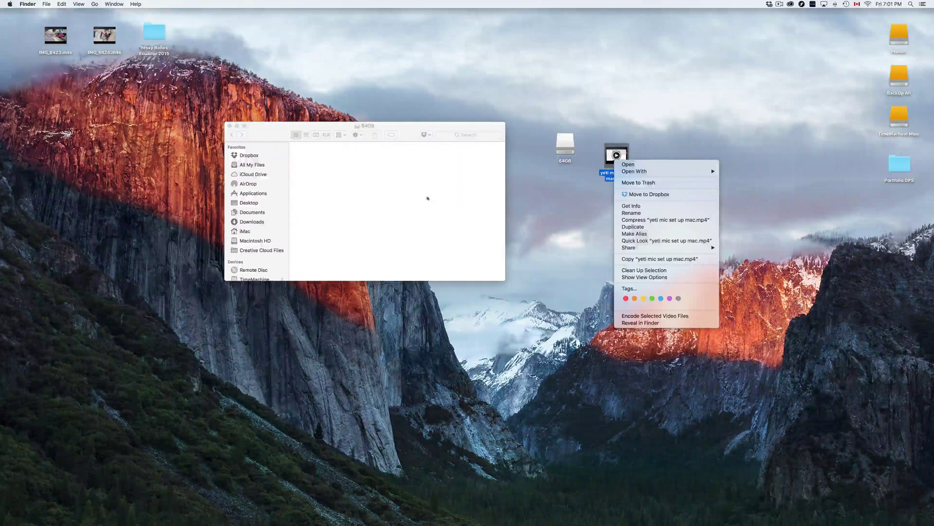
left_click(661, 259)
left_click(343, 183)
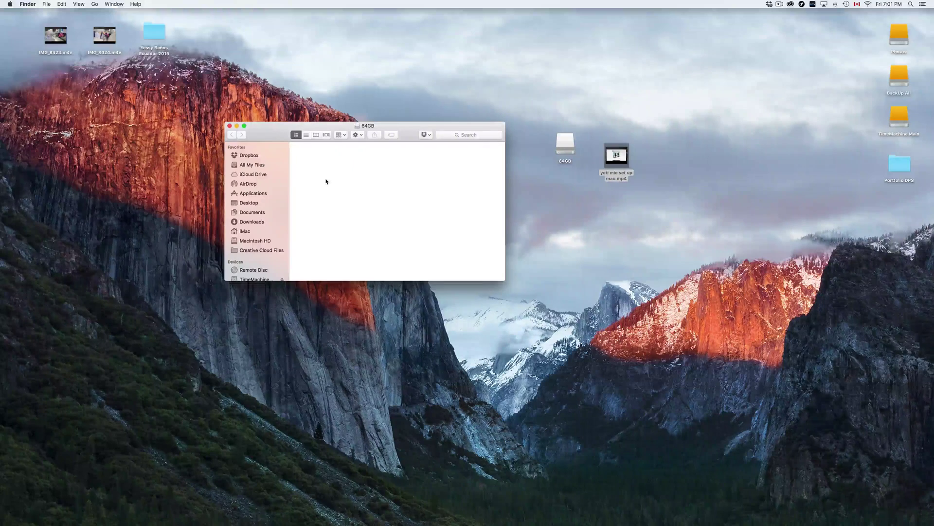
right_click(327, 181)
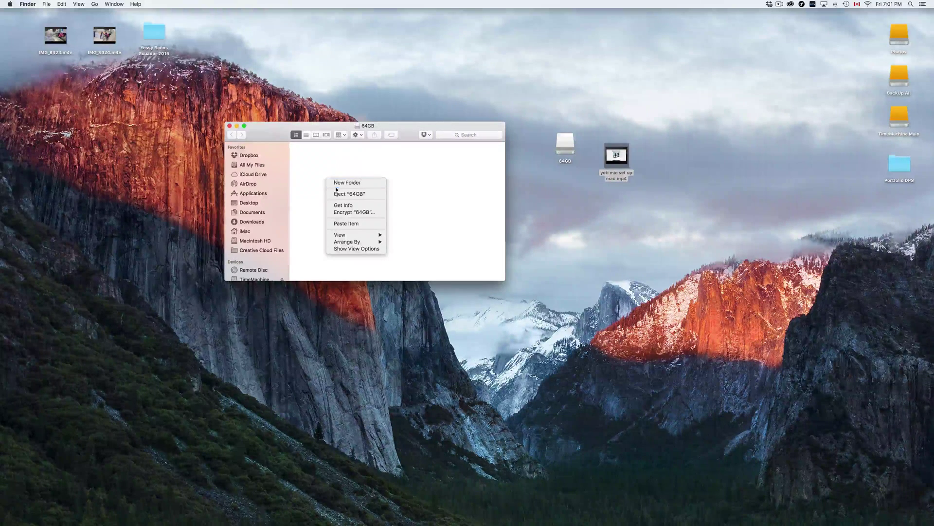
left_click(365, 223)
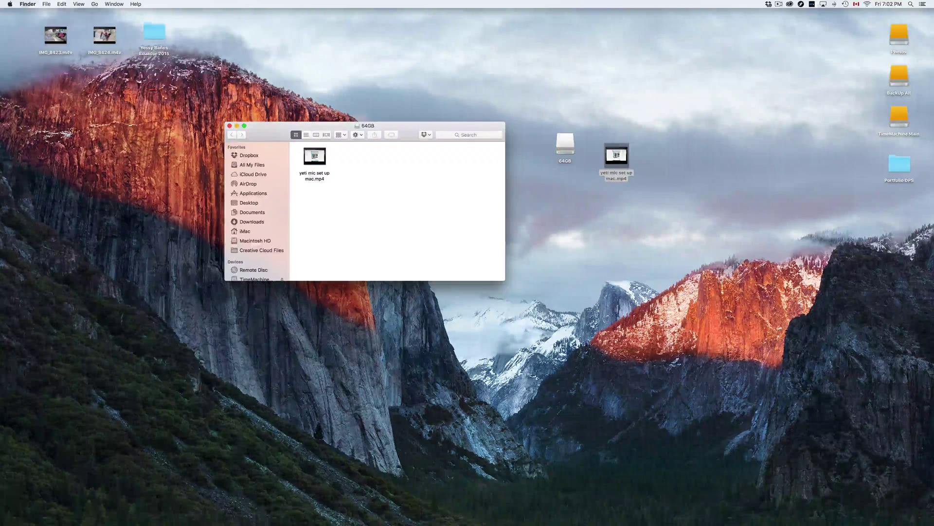
- Open System Preferences, move its window clear of the 64GB drive's files and look over the available panes
mouse_move(457, 516)
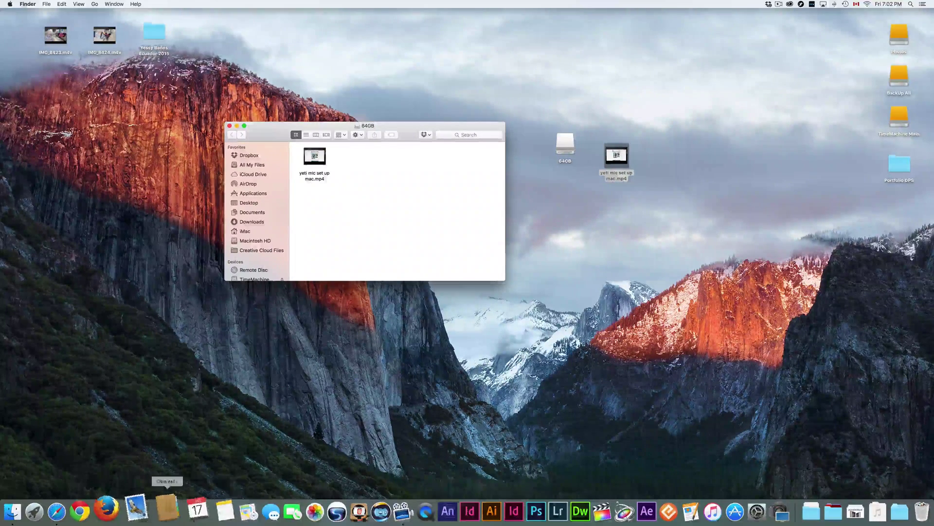
left_click(734, 509)
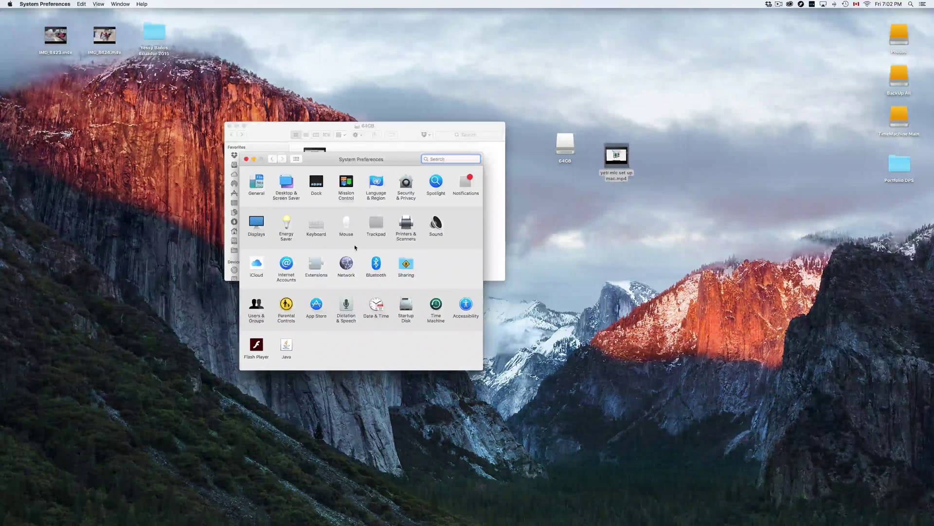
left_click_drag(370, 164, 516, 213)
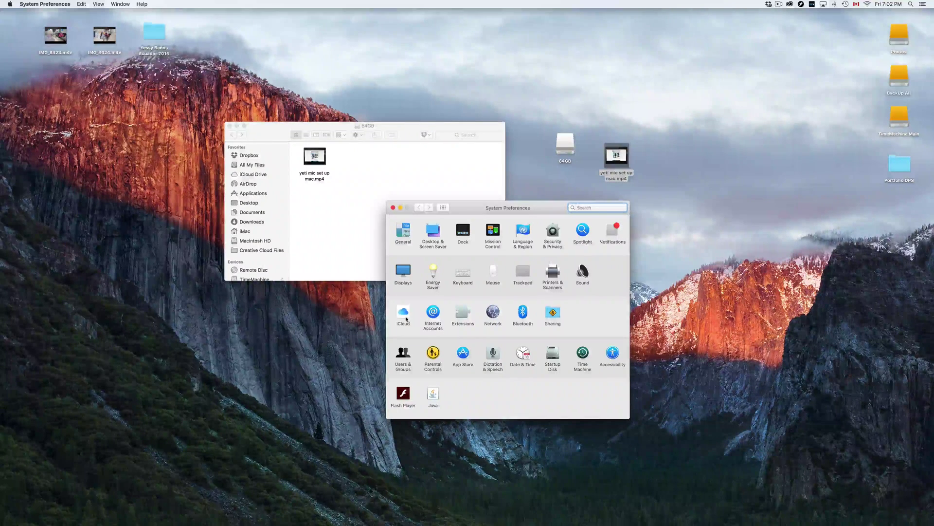
mouse_move(316, 511)
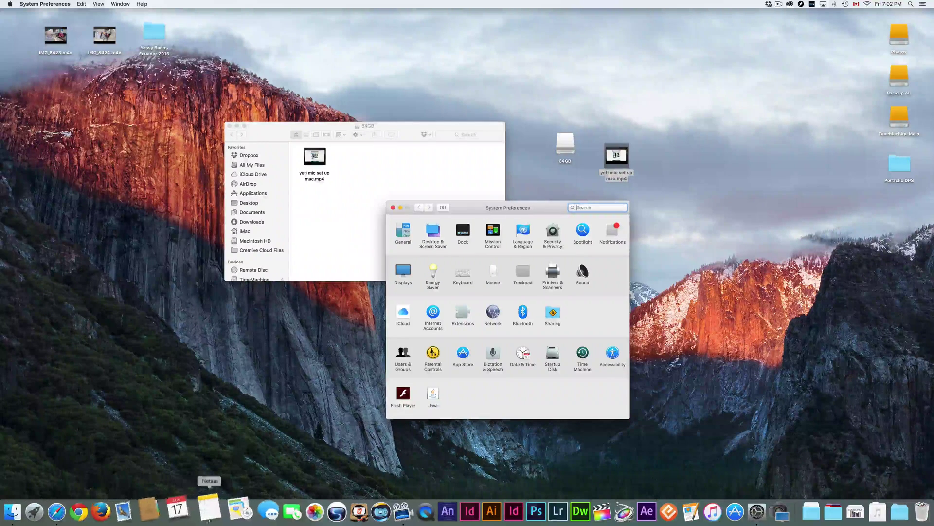
- Close System Preferences and the 64GB drive window
left_click(391, 208)
left_click_drag(268, 128, 322, 168)
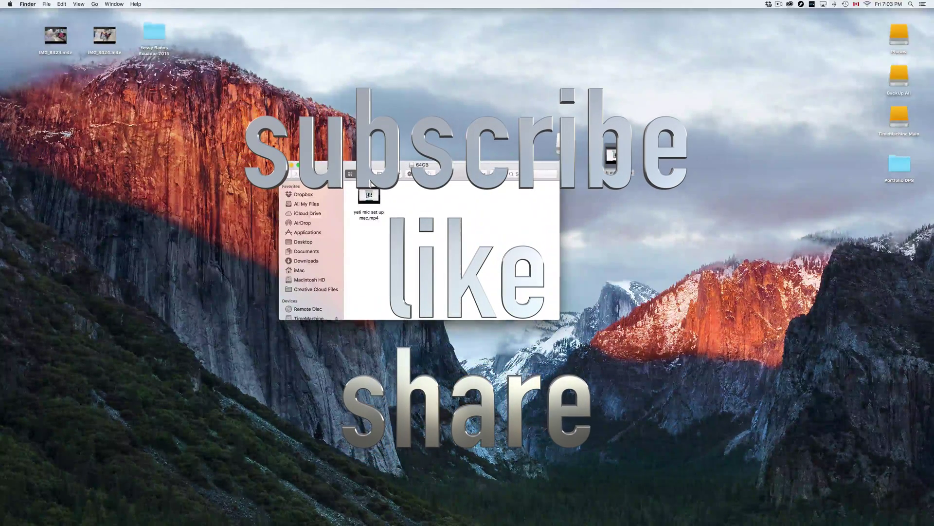
left_click(284, 165)
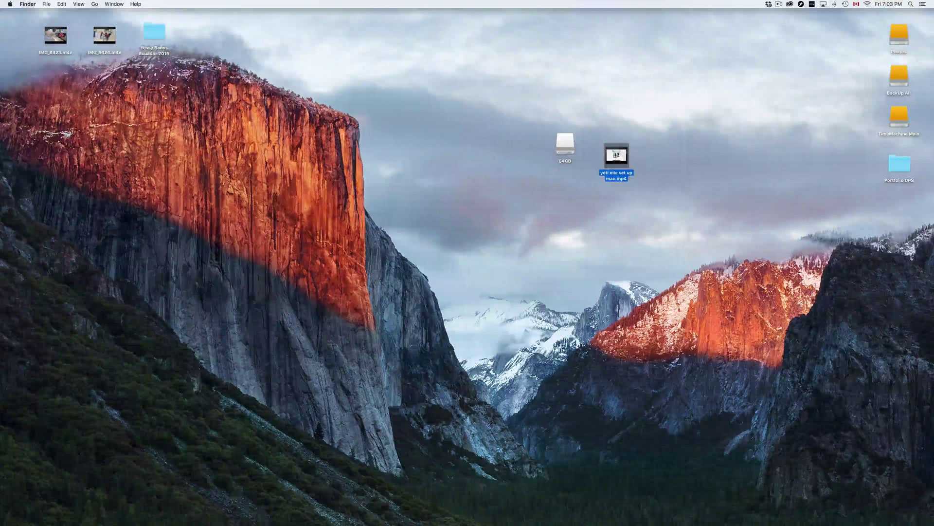